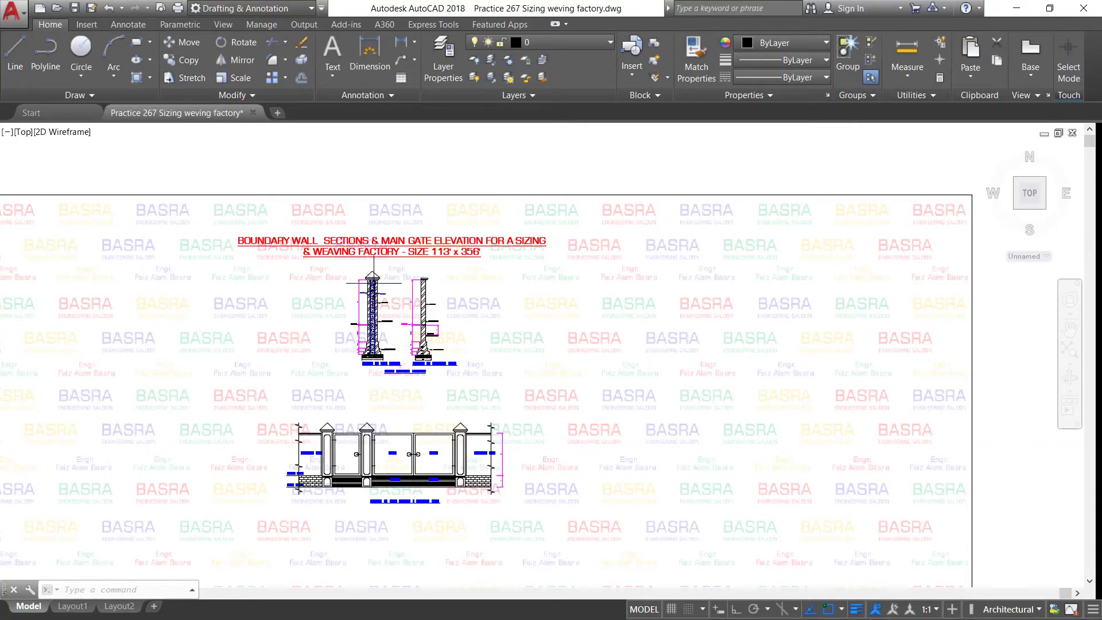
# Step: Zoom and pan across the pillar section to locate the 'Plastic 1:3' label
pyautogui.scroll(2, 297, 278)
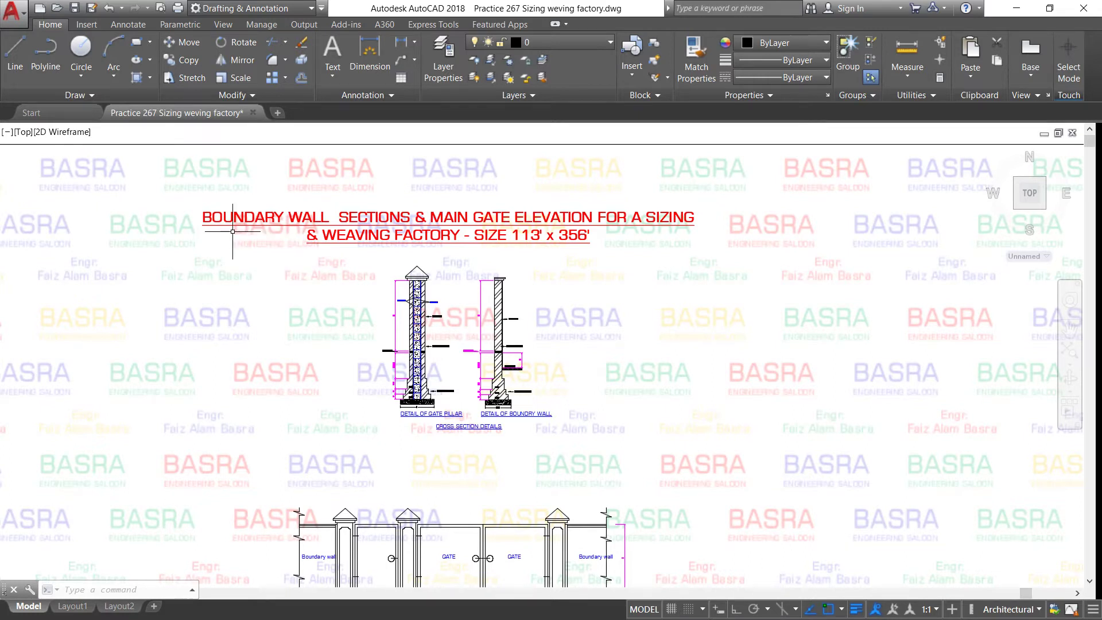
pyautogui.scroll(2, 235, 231)
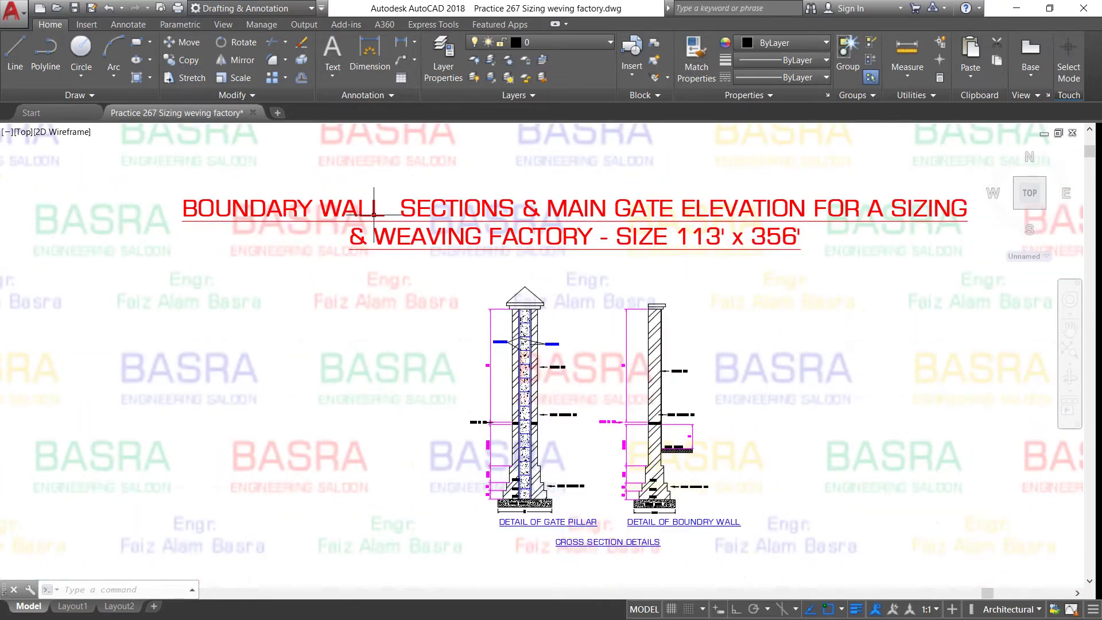
pyautogui.scroll(-2, 430, 209)
pyautogui.scroll(-2, 430, 209)
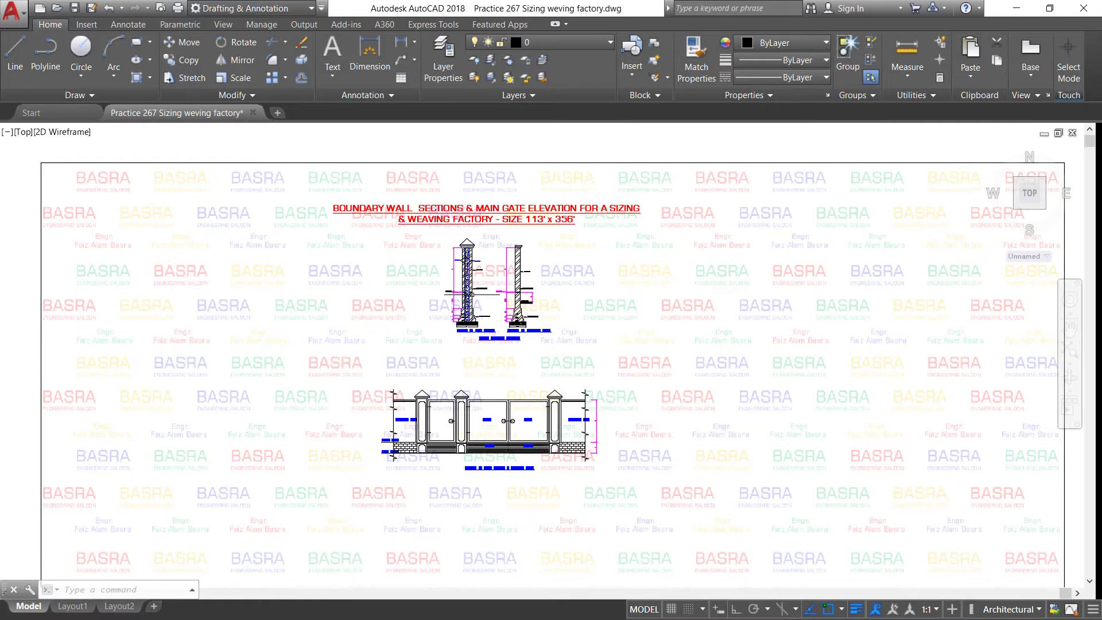
pyautogui.scroll(3, 491, 242)
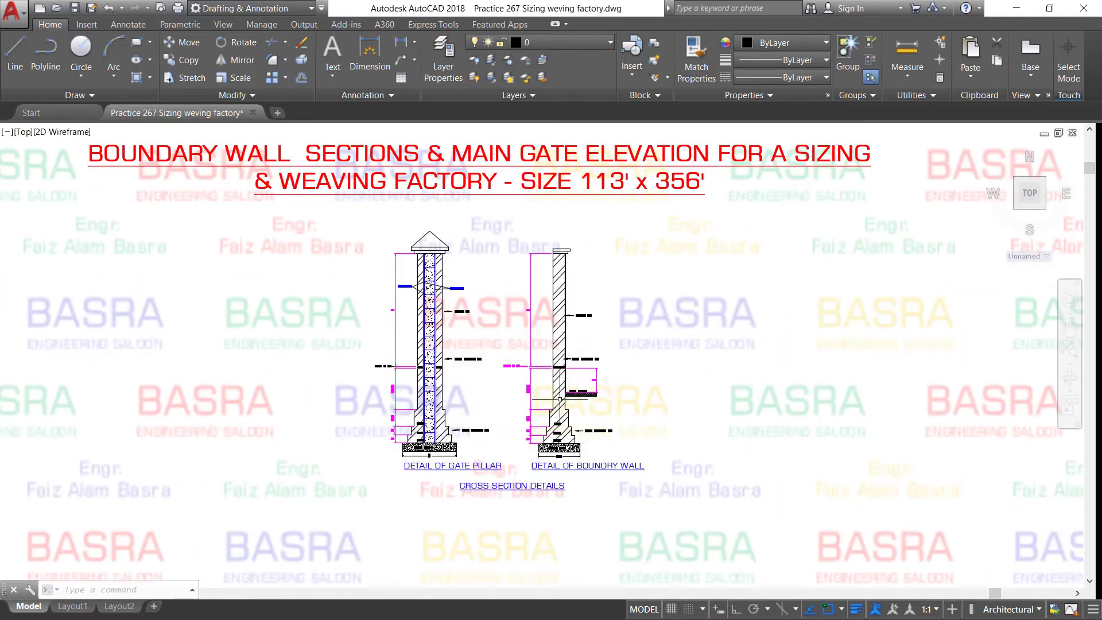
pyautogui.scroll(2, 564, 412)
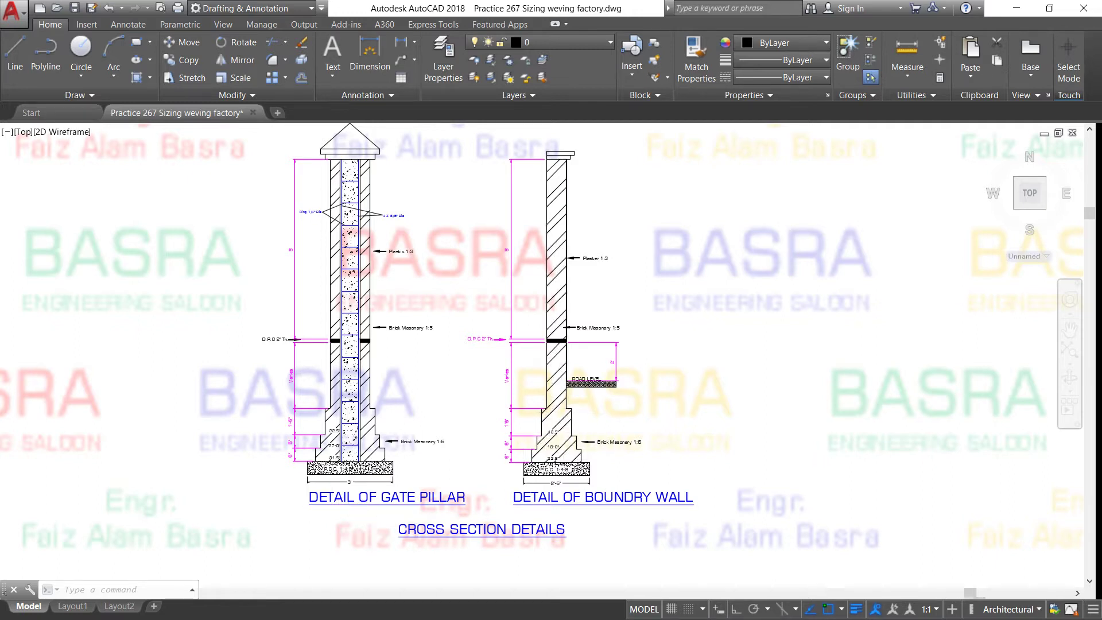
pyautogui.scroll(4, 327, 511)
pyautogui.scroll(-3, 389, 492)
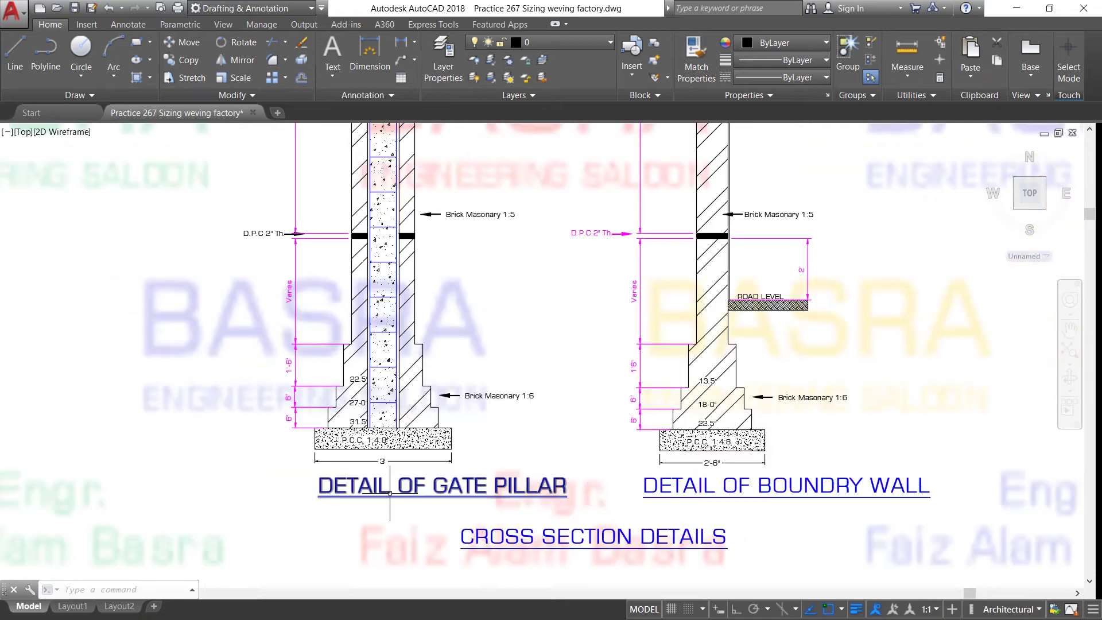
pyautogui.scroll(-4, 389, 482)
pyautogui.scroll(-3, 388, 482)
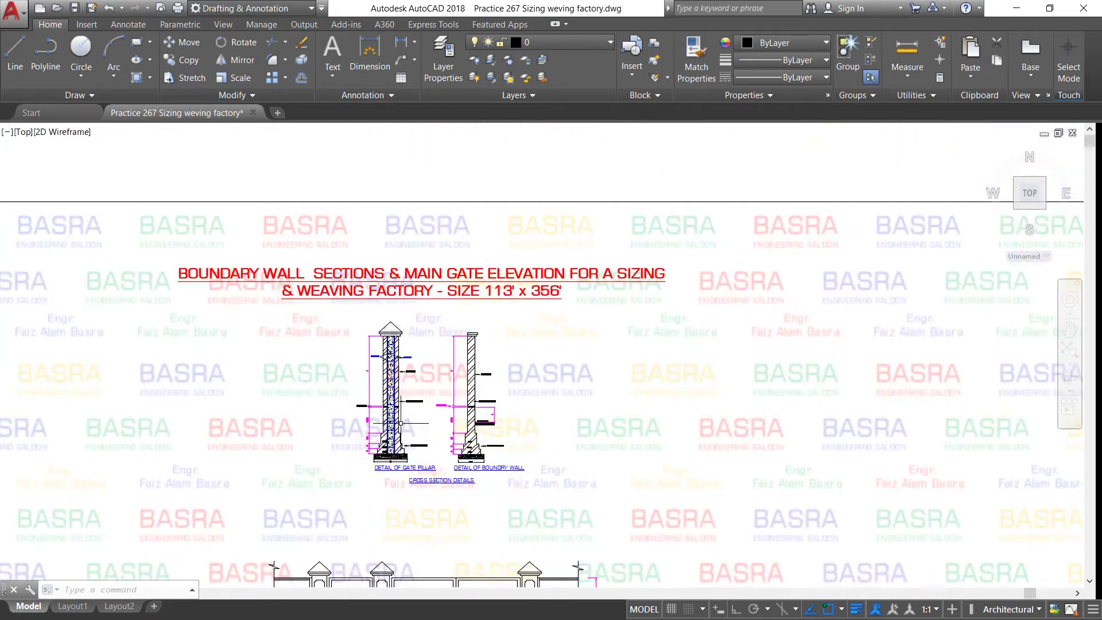
pyautogui.scroll(4, 378, 462)
pyautogui.scroll(2, 390, 441)
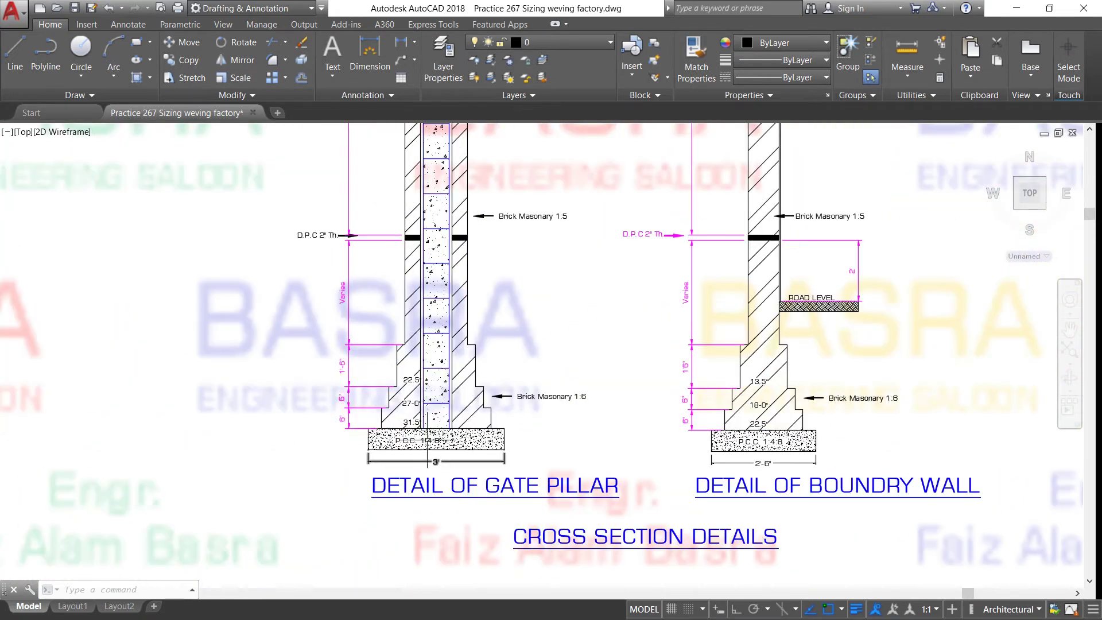
pyautogui.scroll(2, 439, 436)
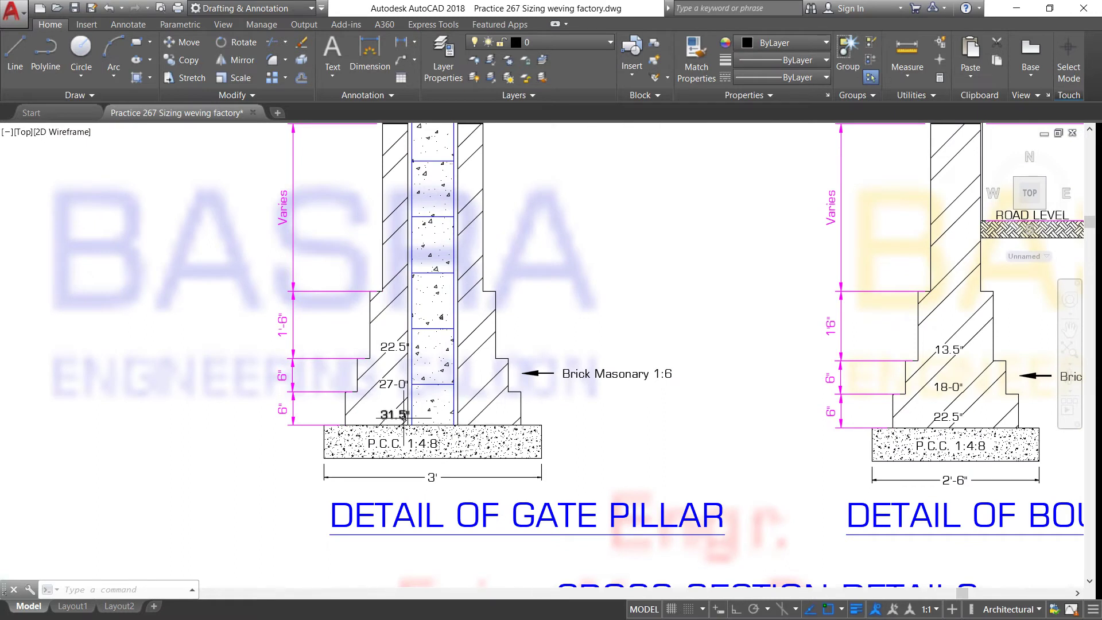
pyautogui.scroll(-2, 403, 418)
pyautogui.scroll(2, 402, 425)
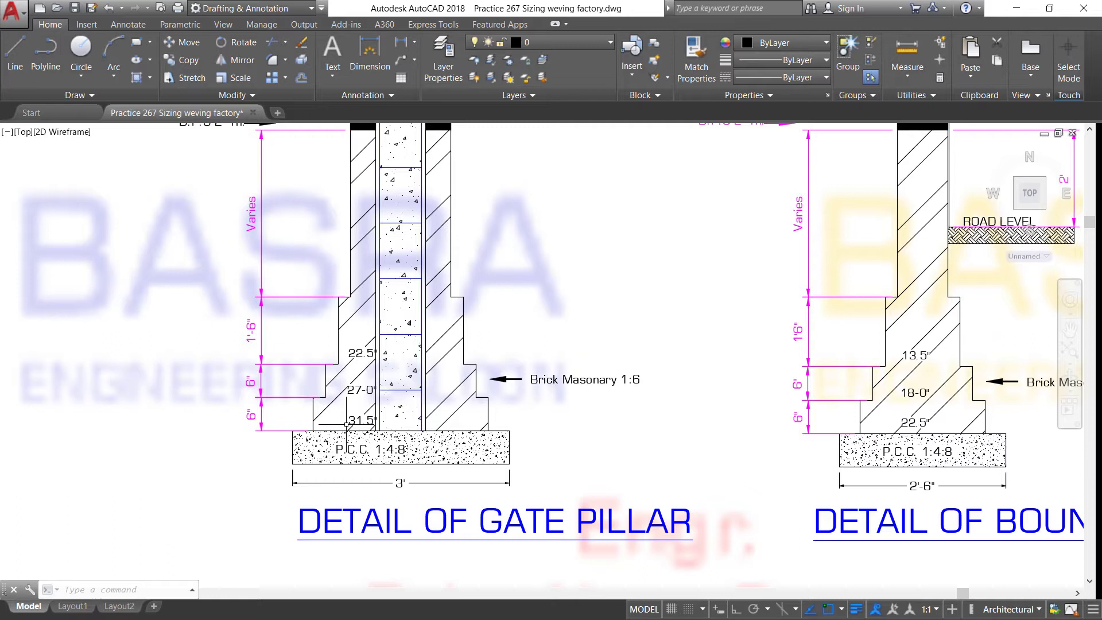
pyautogui.scroll(2, 383, 430)
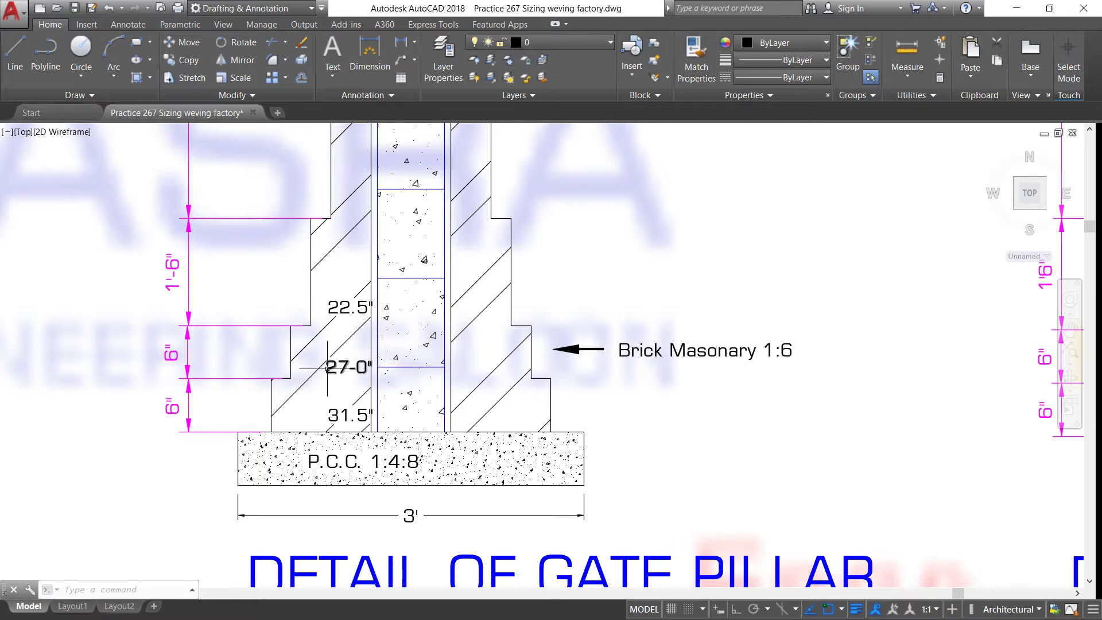
pyautogui.scroll(-3, 338, 310)
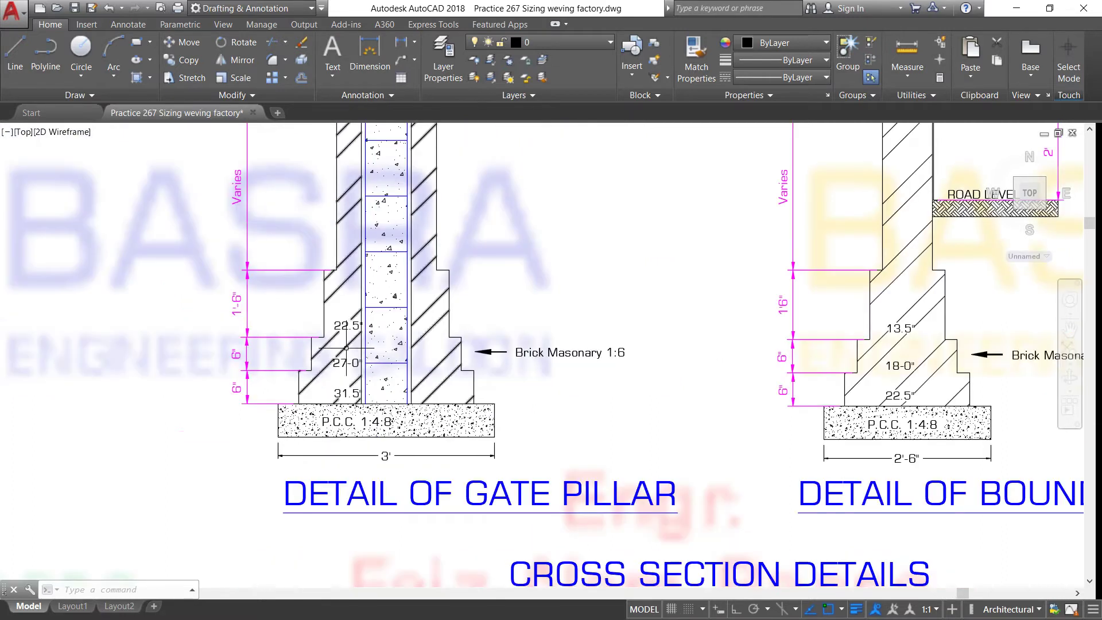
pyautogui.scroll(-2, 344, 327)
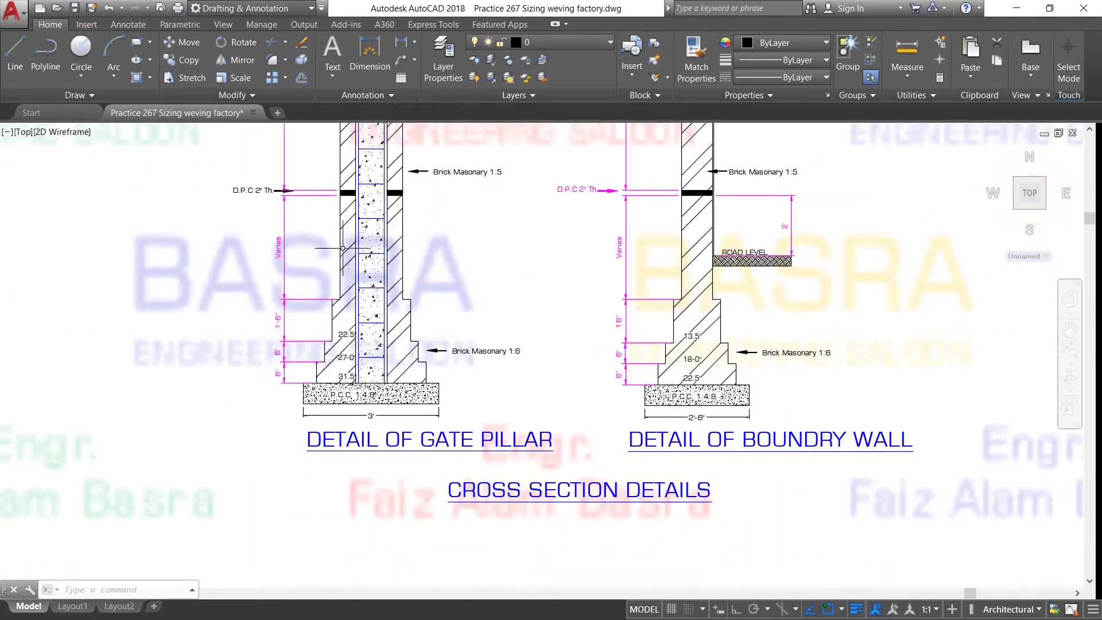
pyautogui.scroll(2, 266, 191)
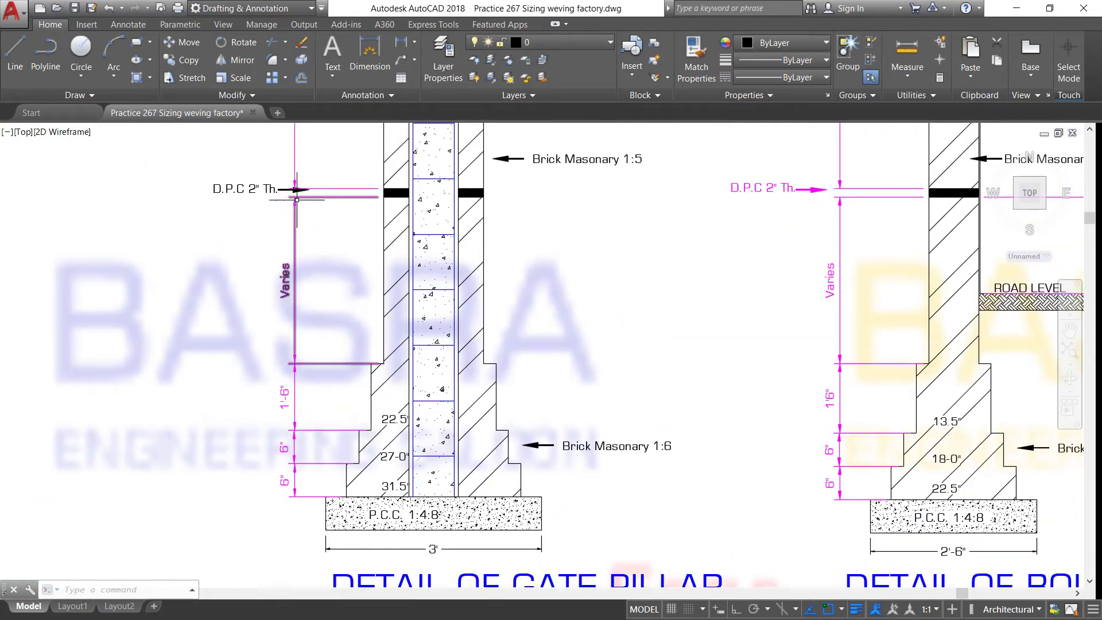
pyautogui.scroll(-2, 296, 199)
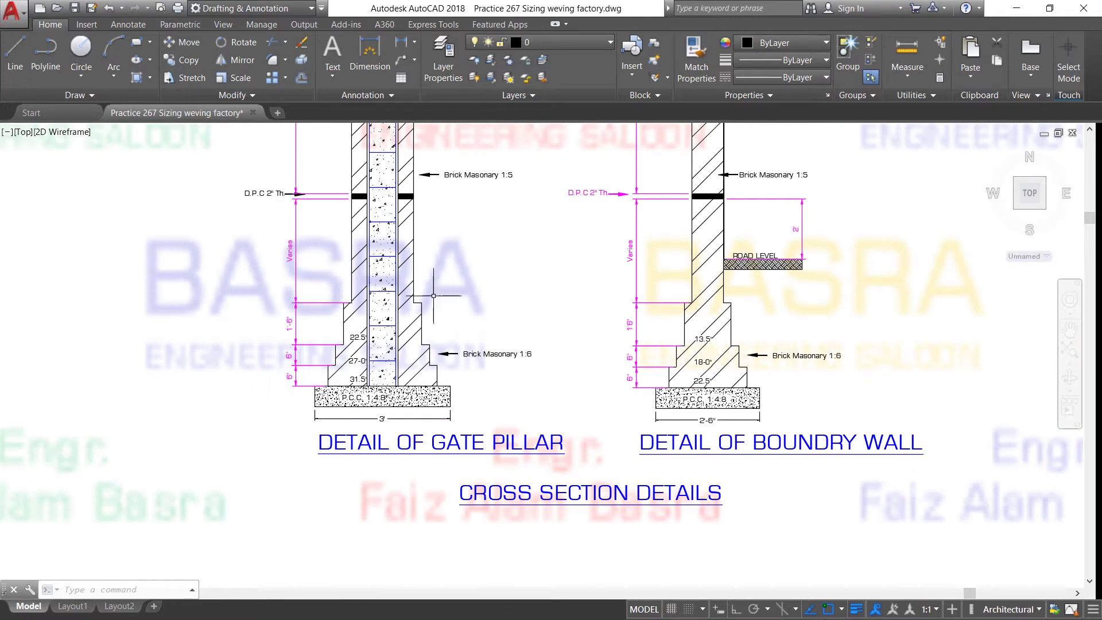
pyautogui.scroll(2, 455, 331)
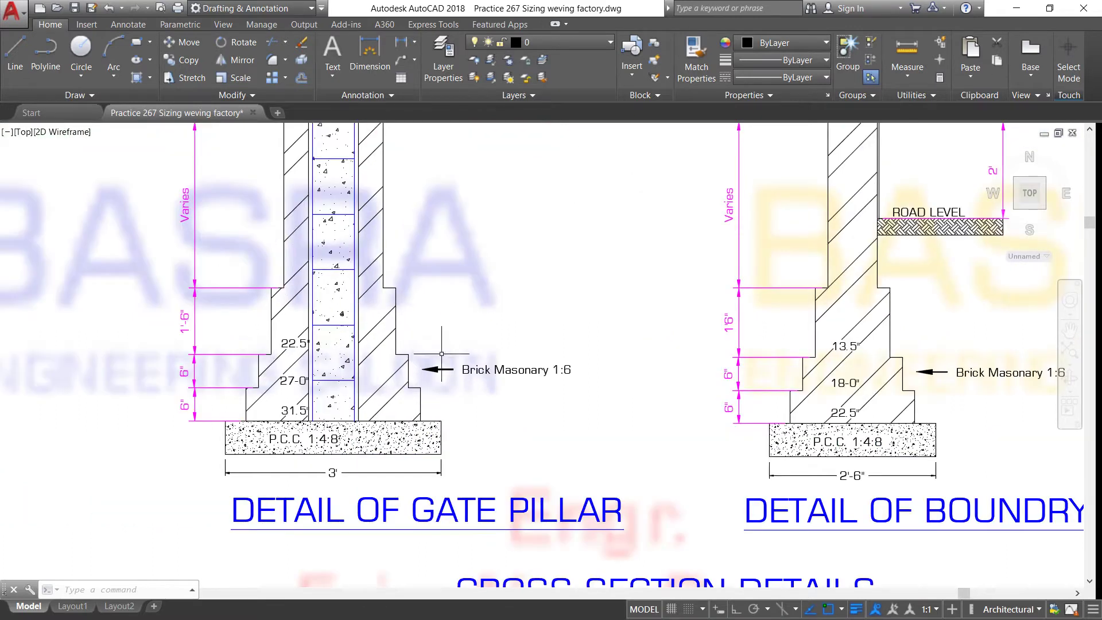
pyautogui.scroll(-2, 455, 382)
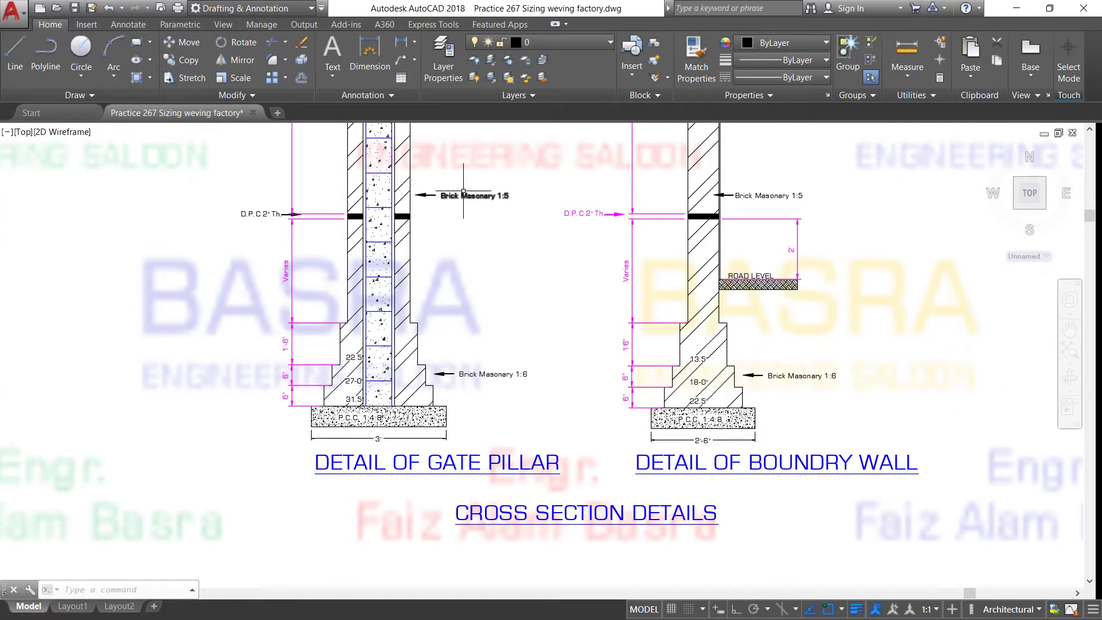
pyautogui.scroll(2, 462, 191)
pyautogui.scroll(-2, 400, 219)
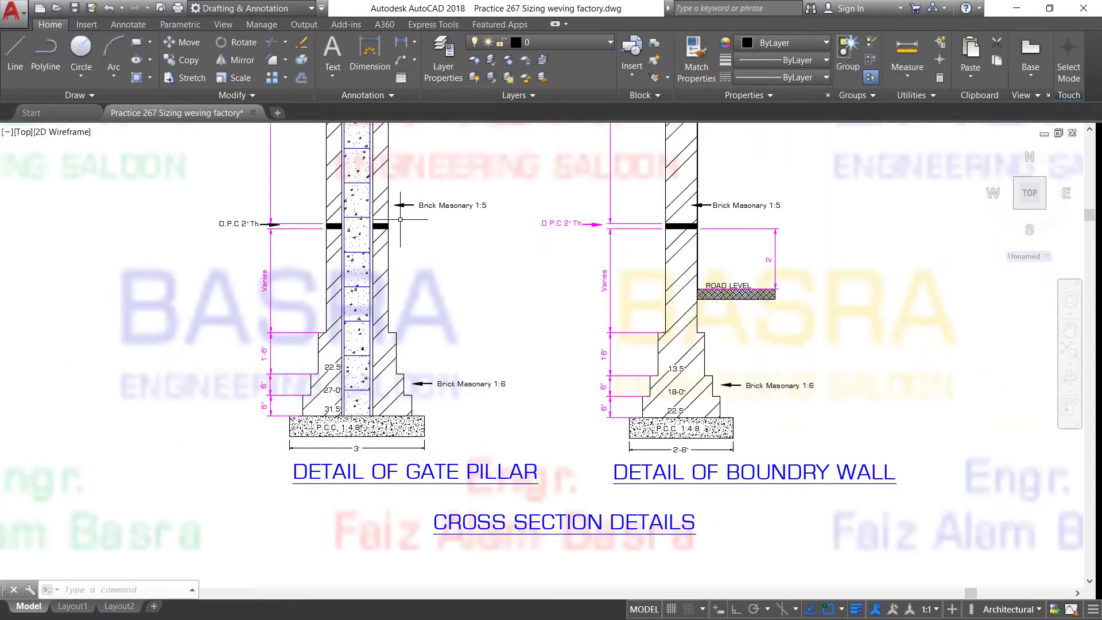
pyautogui.scroll(2, 356, 385)
pyautogui.scroll(2, 349, 402)
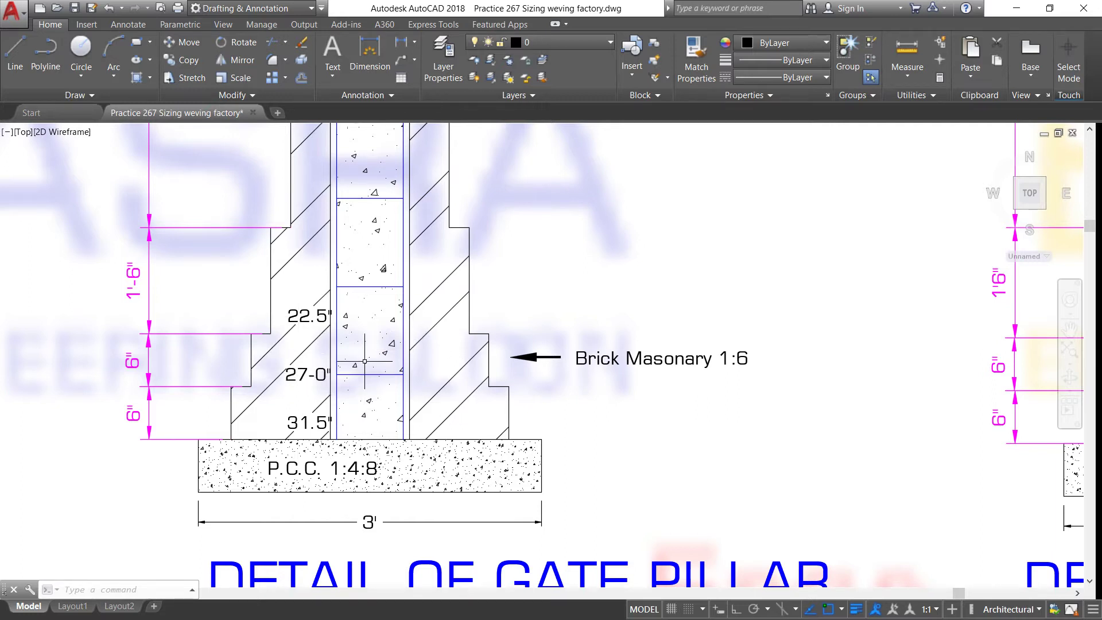
pyautogui.scroll(-2, 355, 383)
pyautogui.scroll(-2, 356, 385)
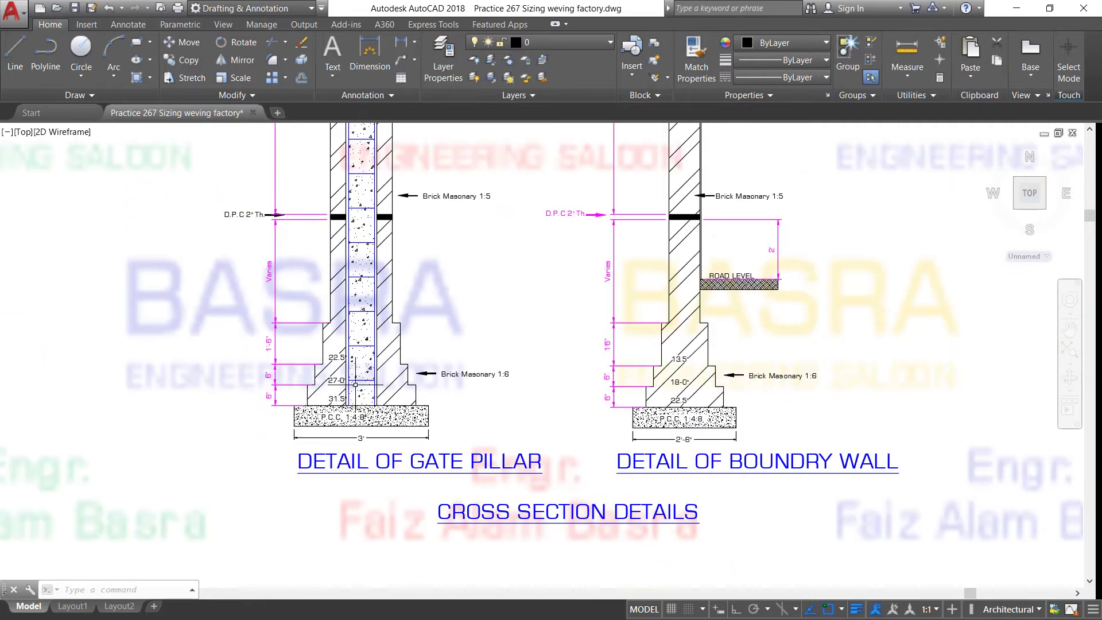
pyautogui.scroll(2, 365, 301)
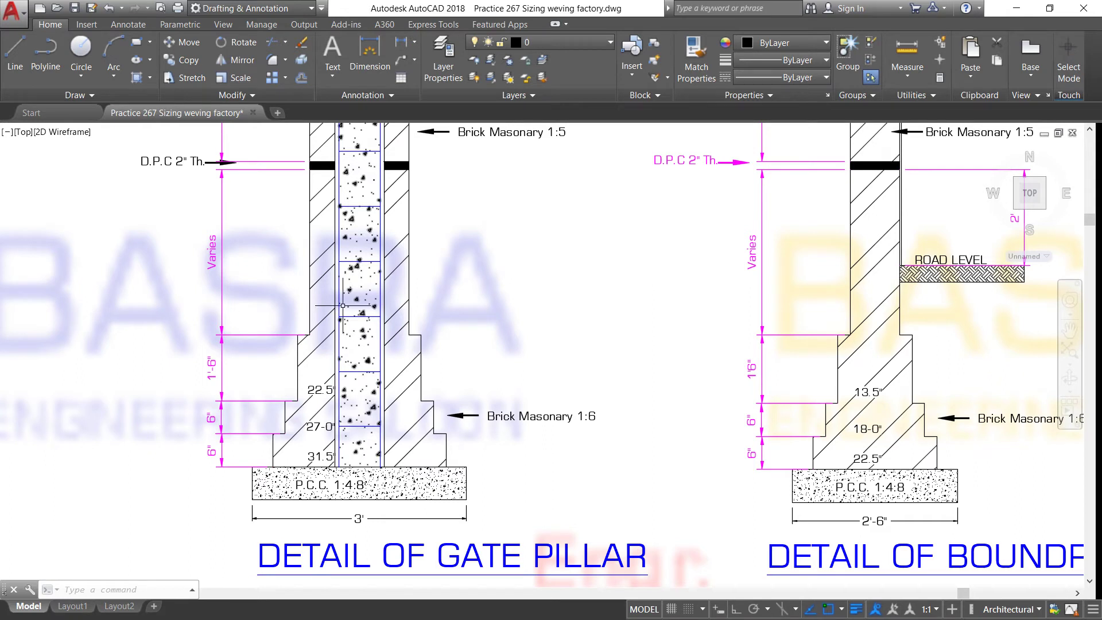
pyautogui.scroll(-1, 330, 339)
pyautogui.scroll(-5, 348, 301)
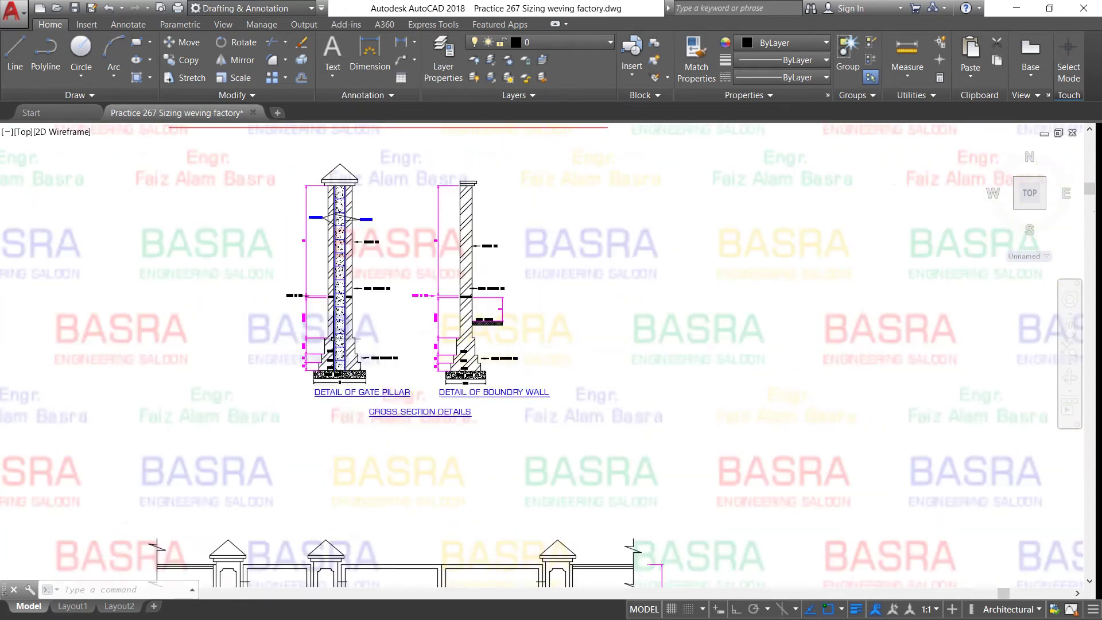
pyautogui.scroll(5, 343, 239)
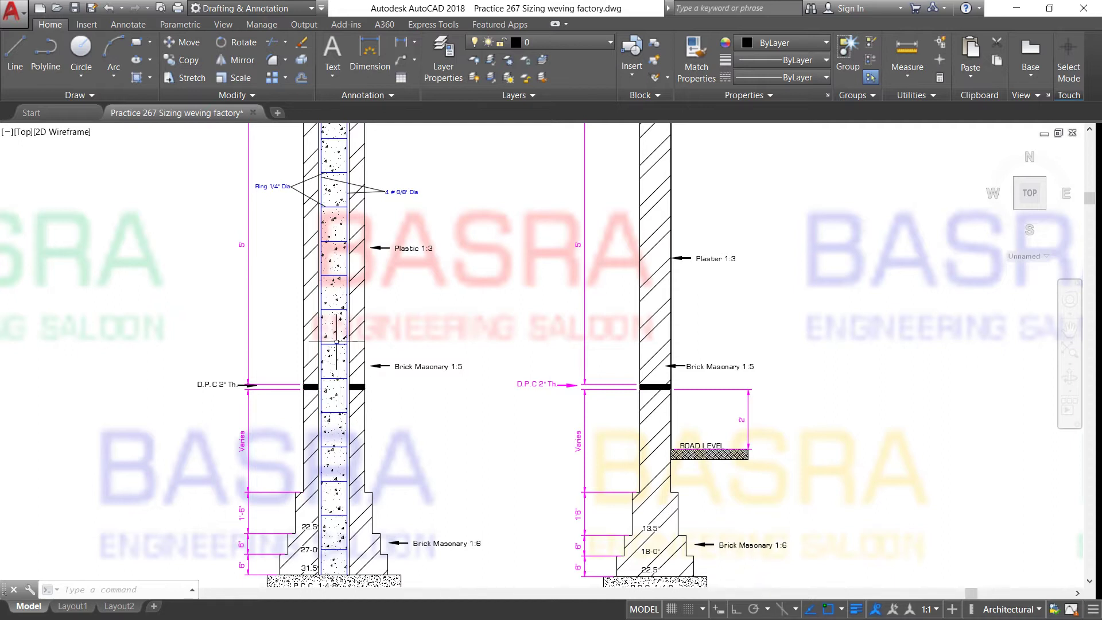
pyautogui.scroll(4, 319, 164)
pyautogui.scroll(2, 316, 165)
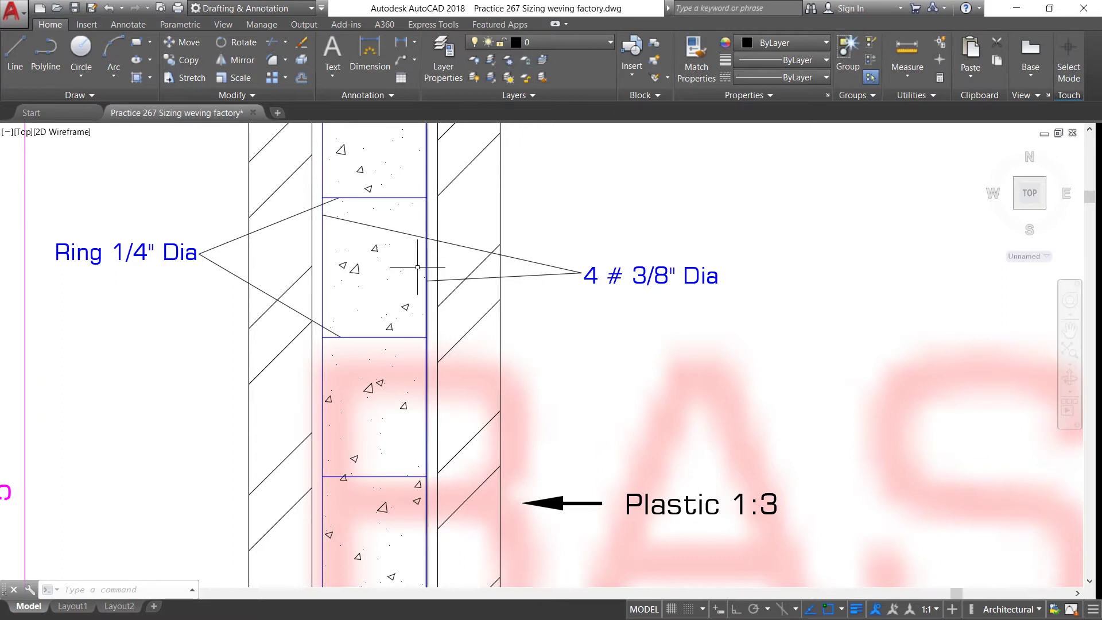
pyautogui.scroll(-2, 417, 266)
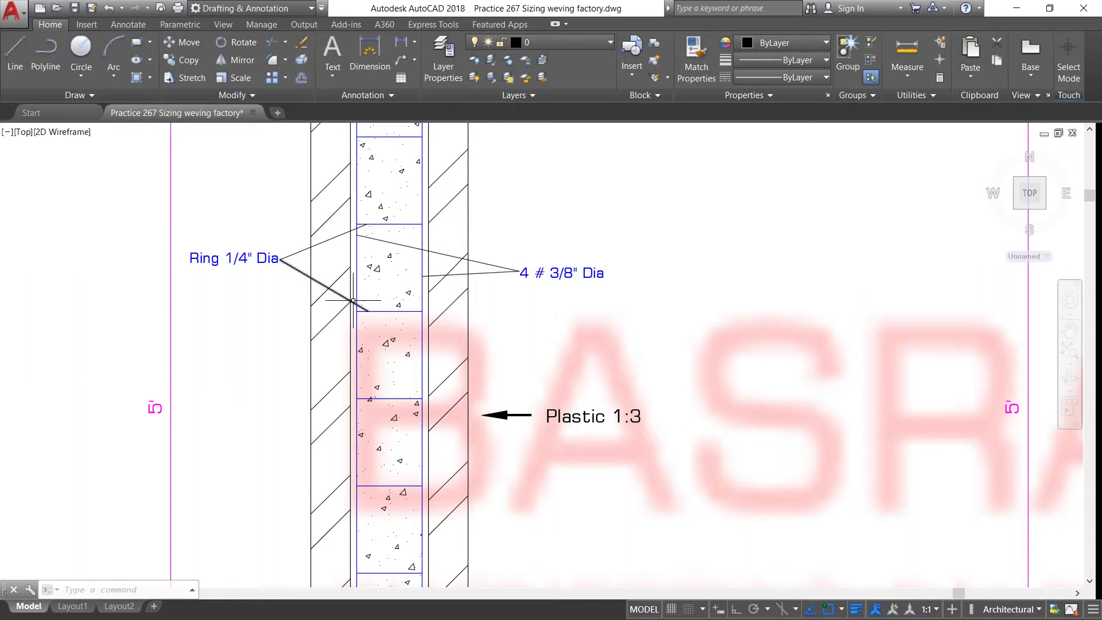
pyautogui.scroll(-2, 391, 300)
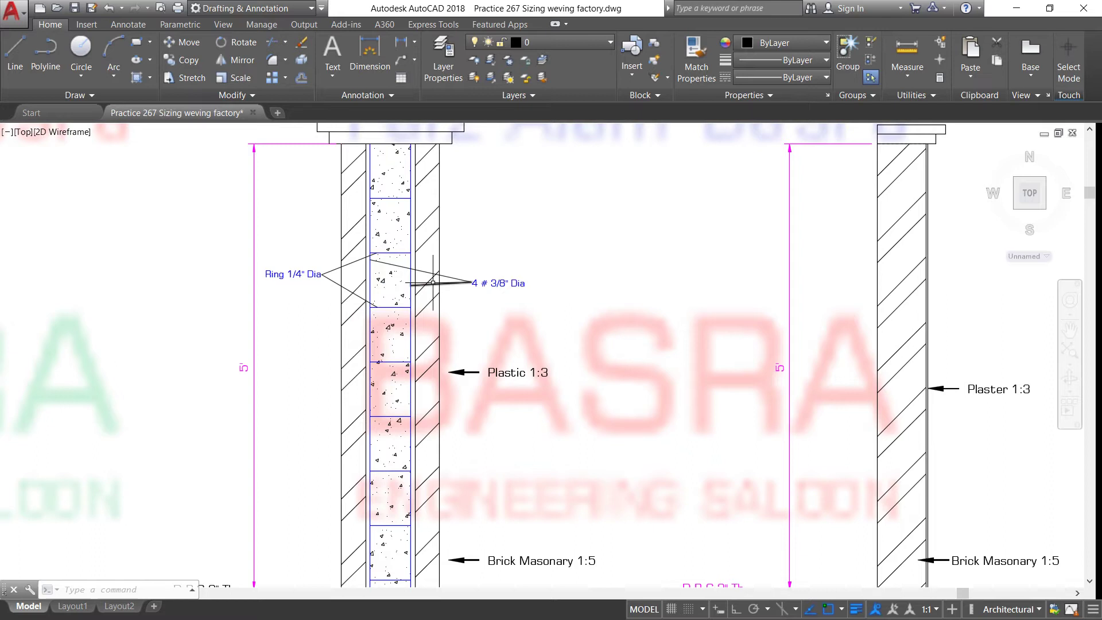
pyautogui.moveTo(401, 272); pyautogui.dragTo(405, 276, button='middle')
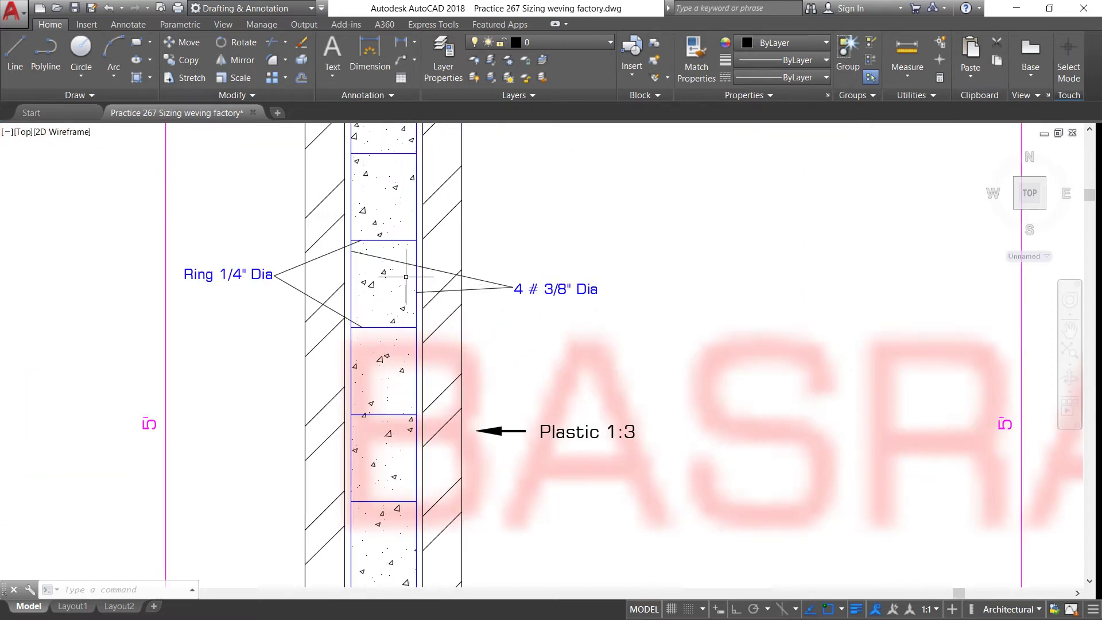
pyautogui.scroll(-2, 407, 285)
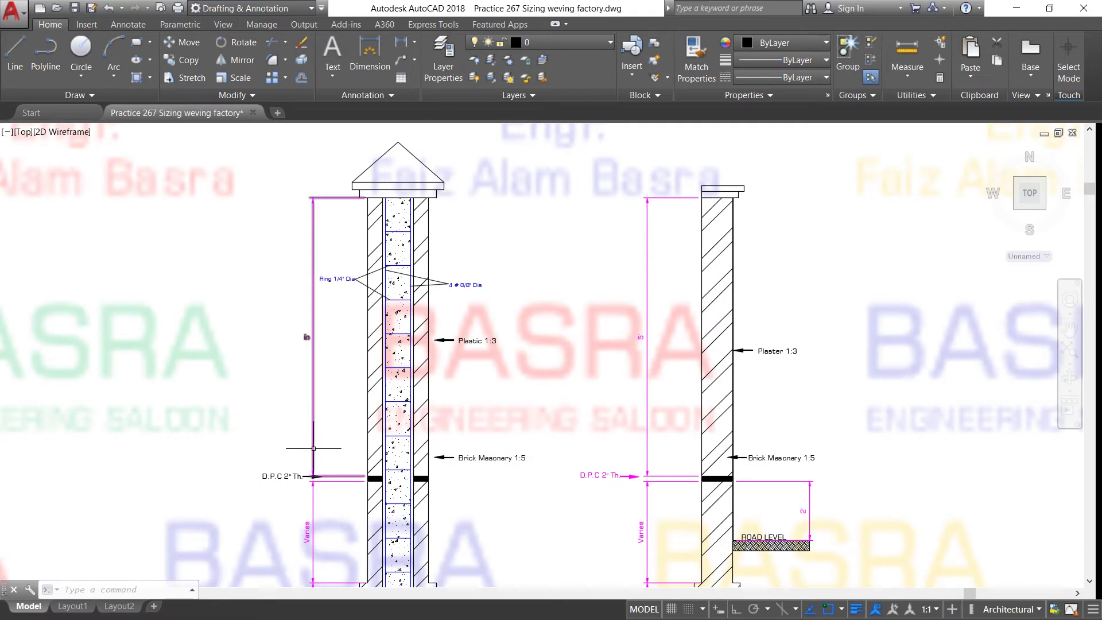
pyautogui.scroll(2, 313, 448)
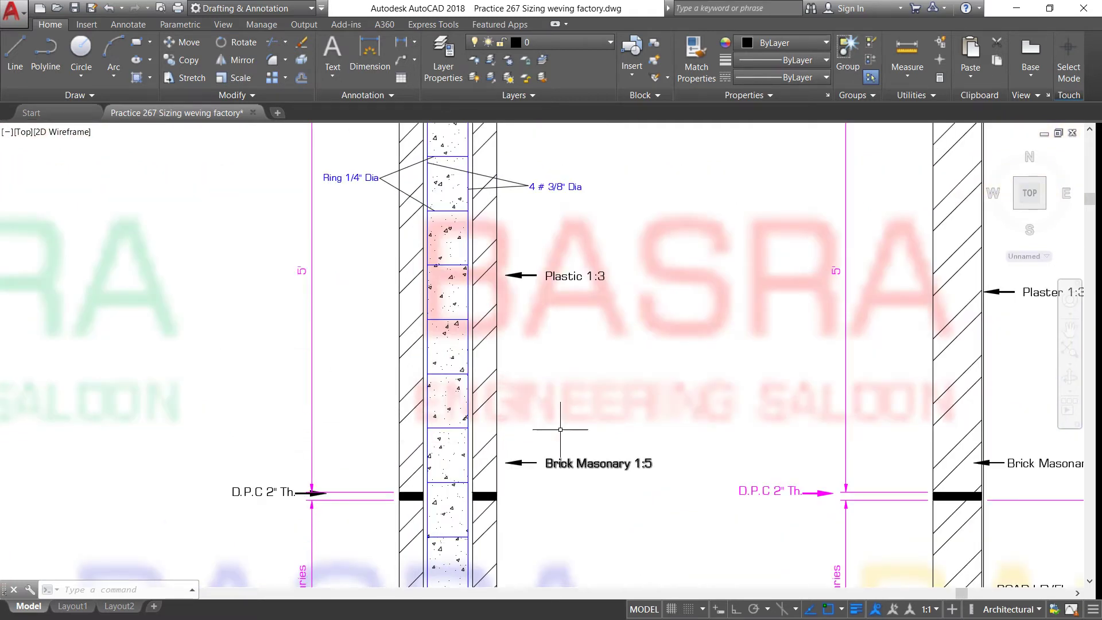
pyautogui.scroll(6, 542, 250)
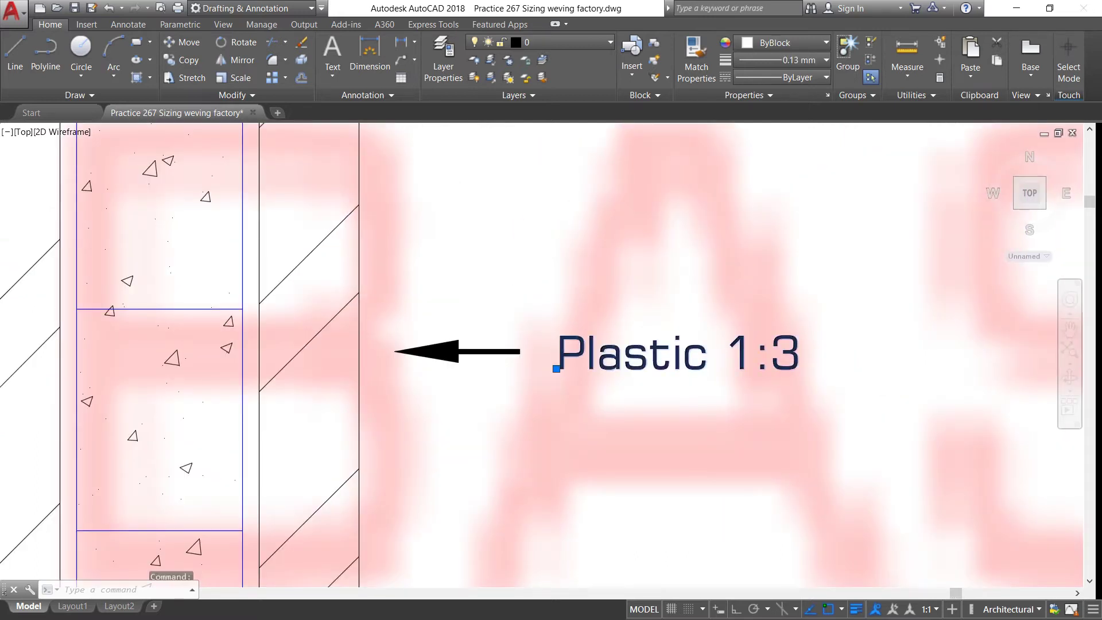
# Step: Edit the label text from 'Plastic 1:3' to 'Plaster 1:3'
pyautogui.doubleClick(705, 353)
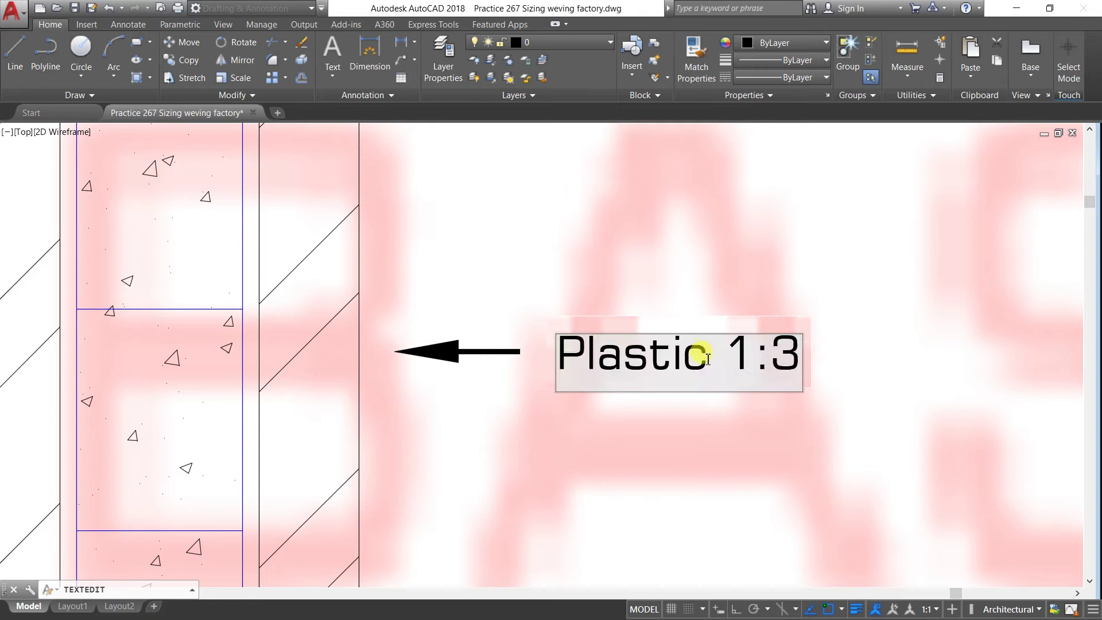
pyautogui.press('BackSpace')
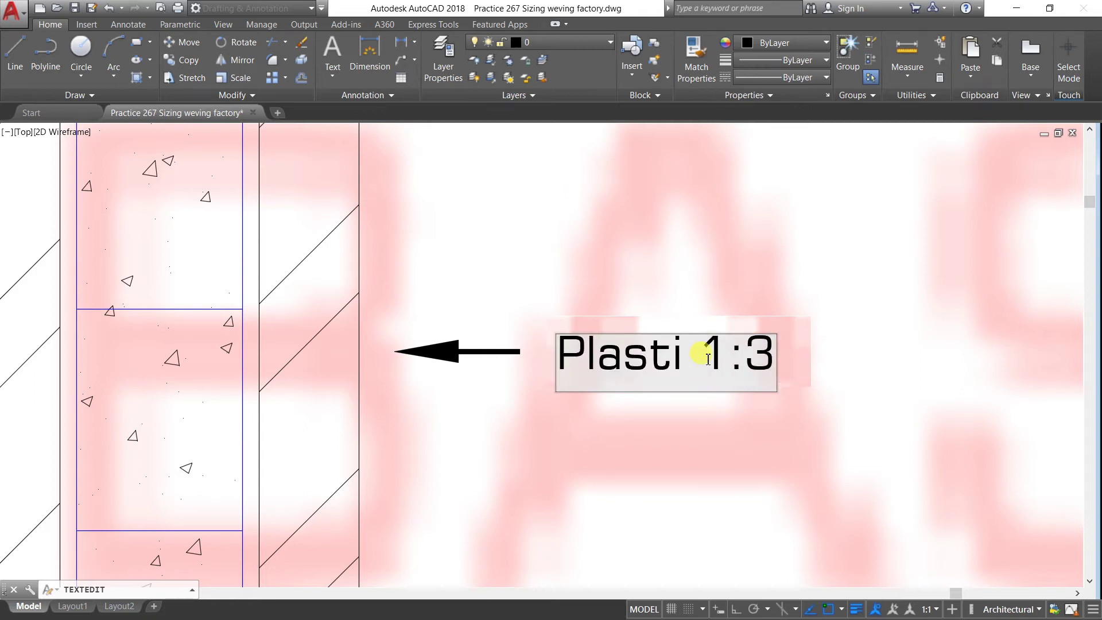
pyautogui.press('BackSpace')
pyautogui.write('er')
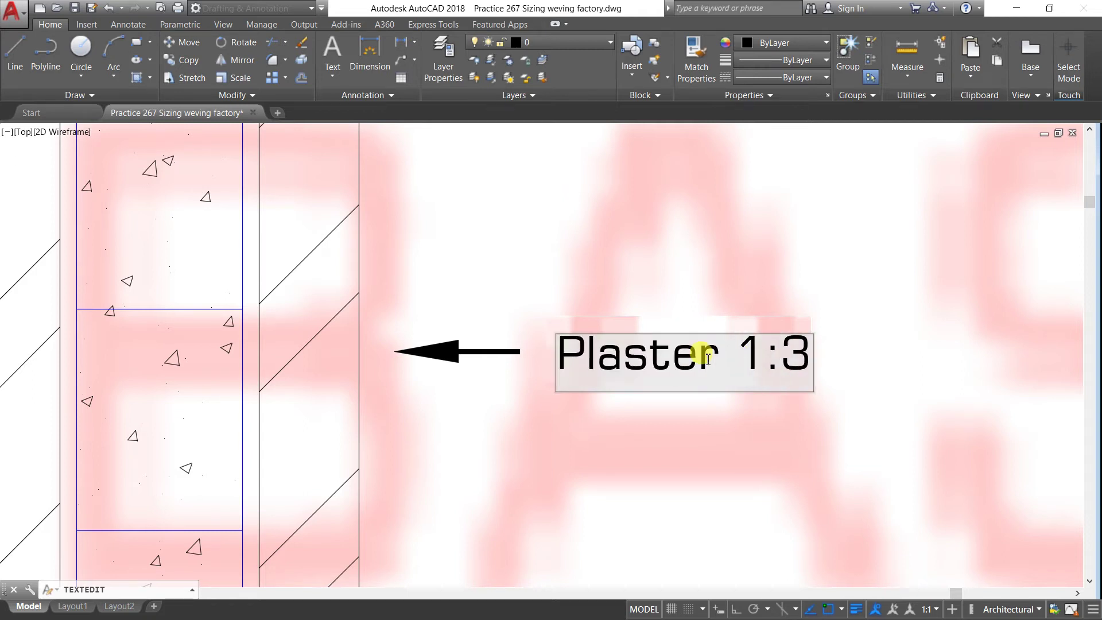
pyautogui.click(652, 295)
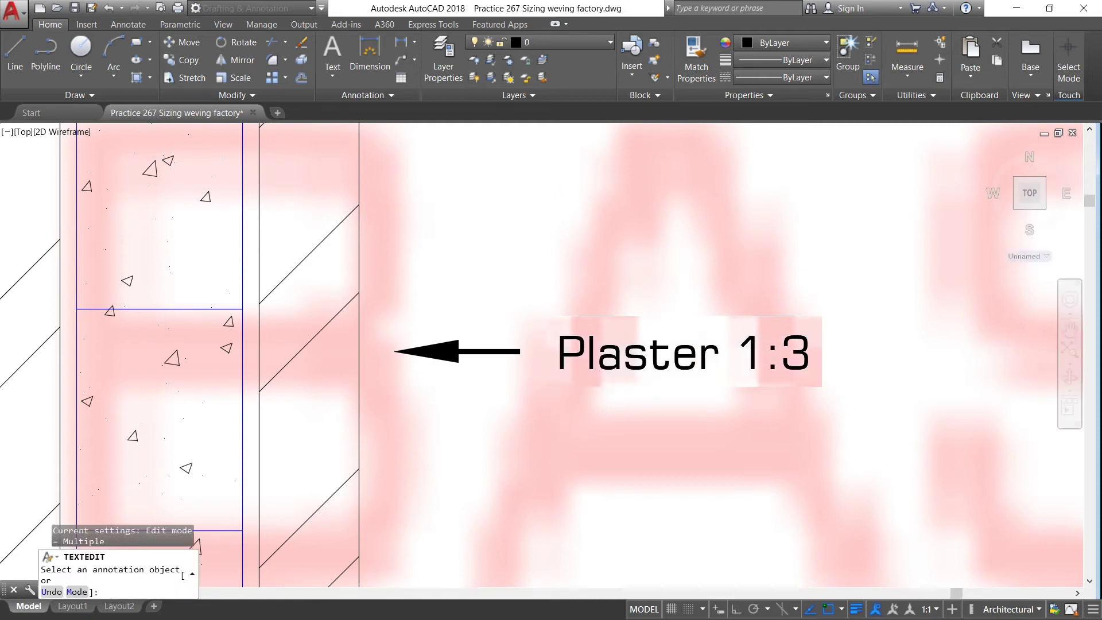
pyautogui.scroll(-3, 607, 299)
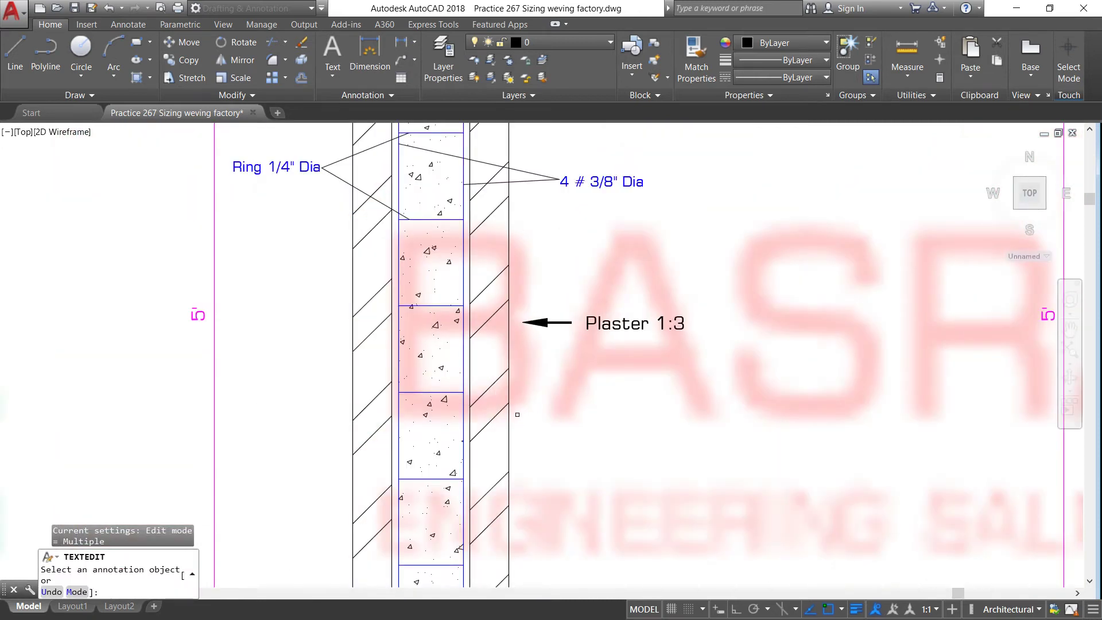
pyautogui.scroll(-3, 468, 388)
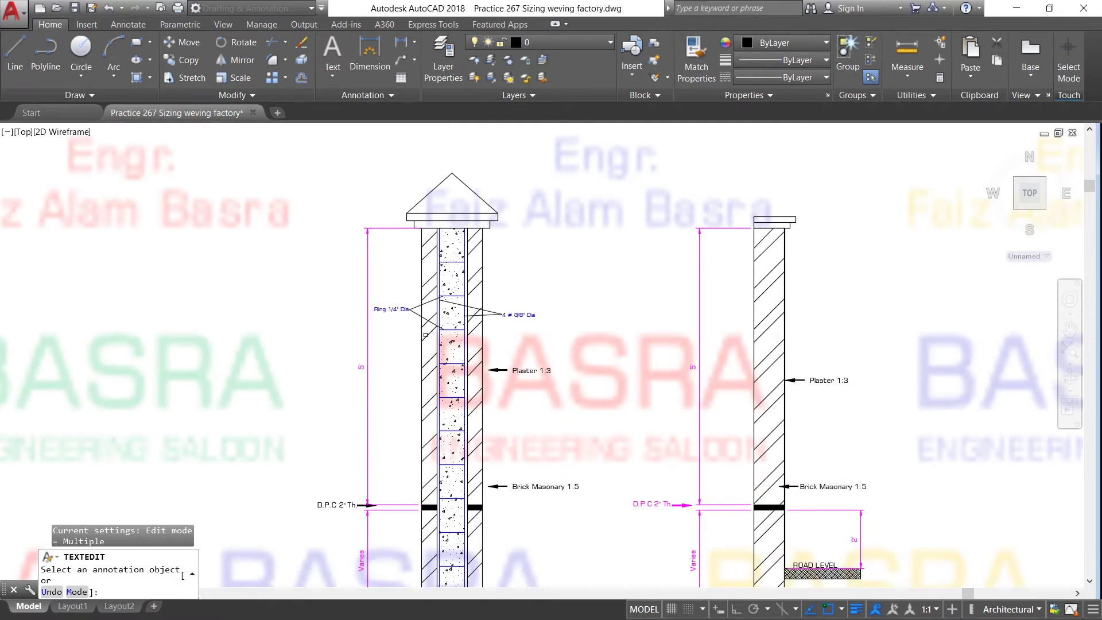
pyautogui.scroll(2, 435, 255)
pyautogui.scroll(-2, 518, 323)
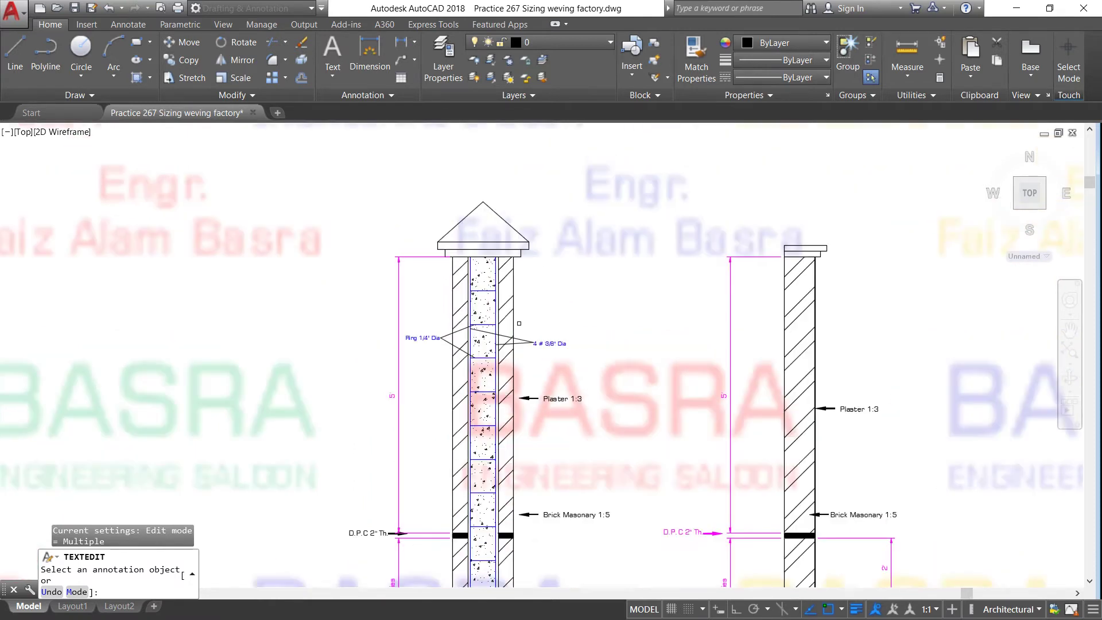
pyautogui.scroll(2, 499, 243)
pyautogui.scroll(2, 496, 221)
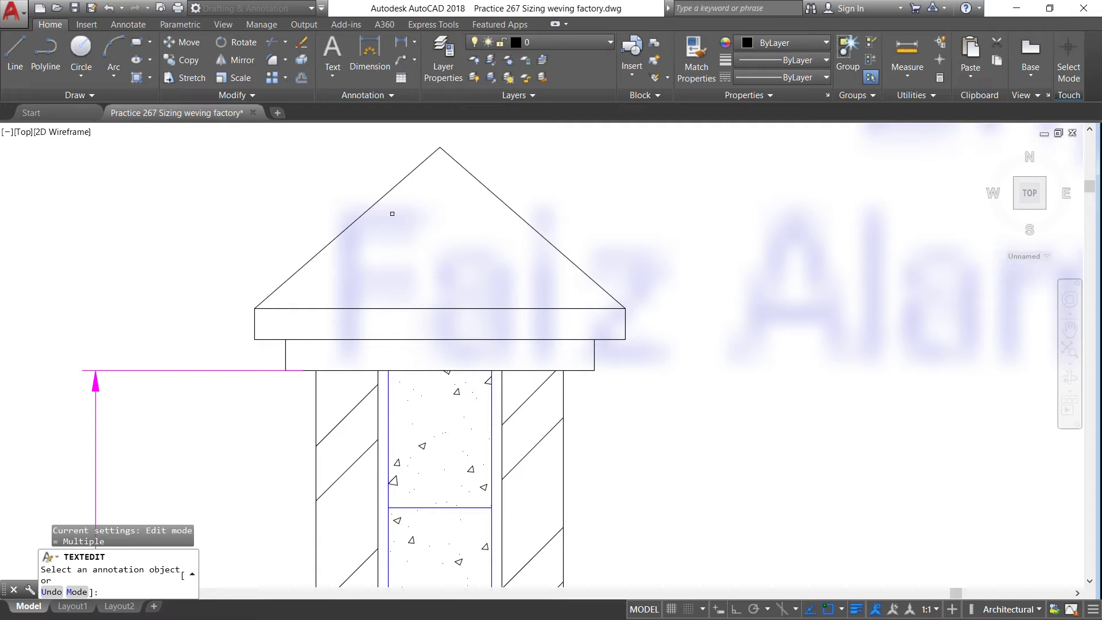
pyautogui.scroll(-3, 469, 267)
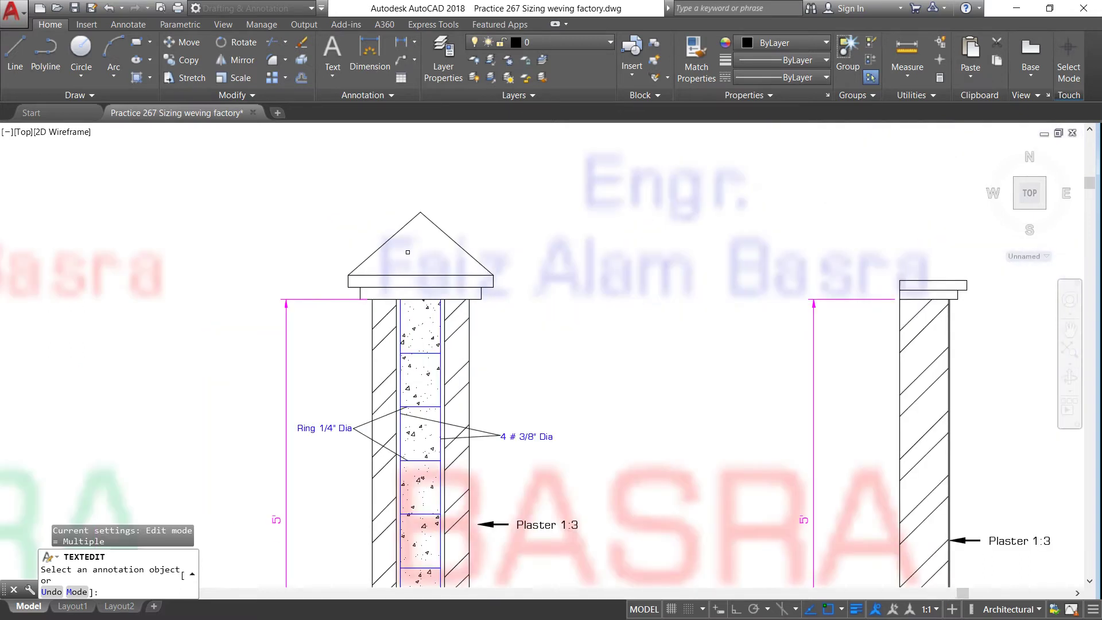
pyautogui.scroll(-2, 409, 249)
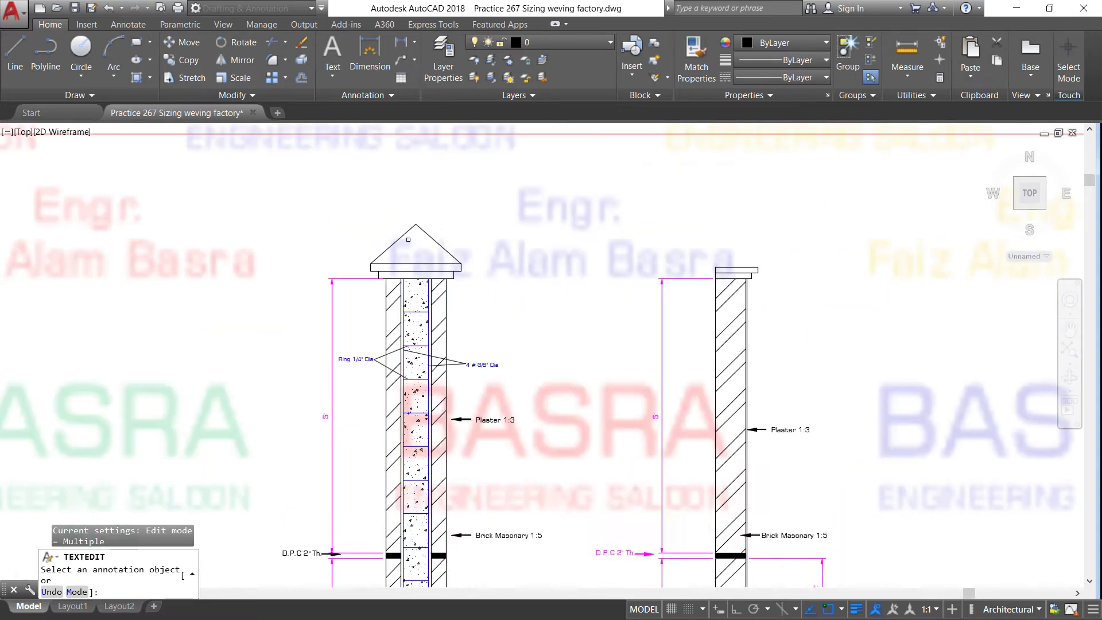
pyautogui.scroll(-2, 410, 239)
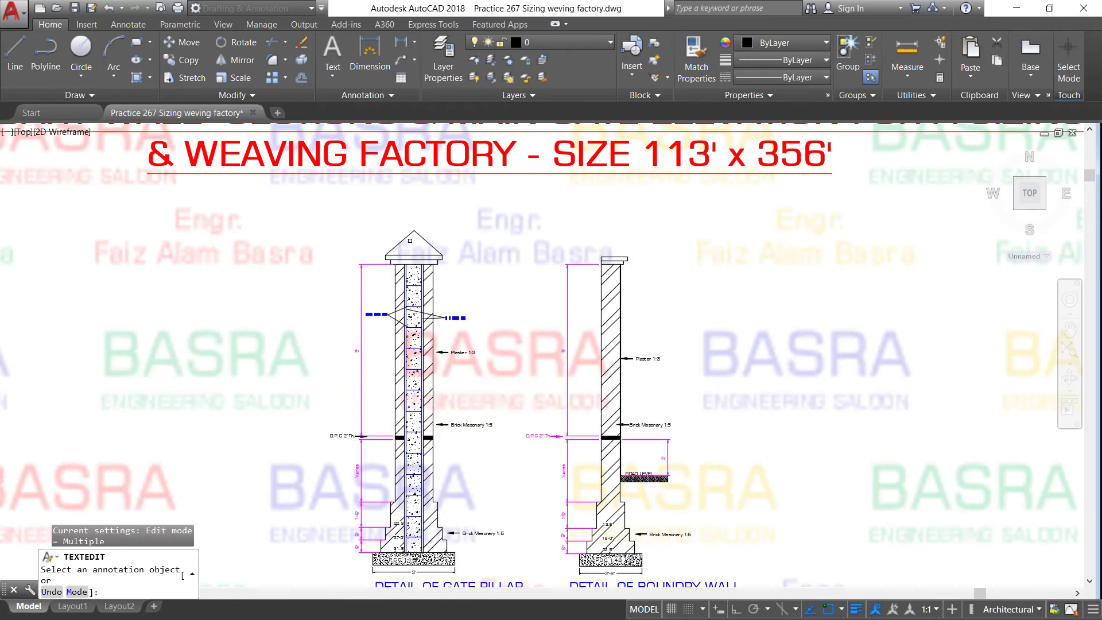
pyautogui.scroll(-2, 416, 253)
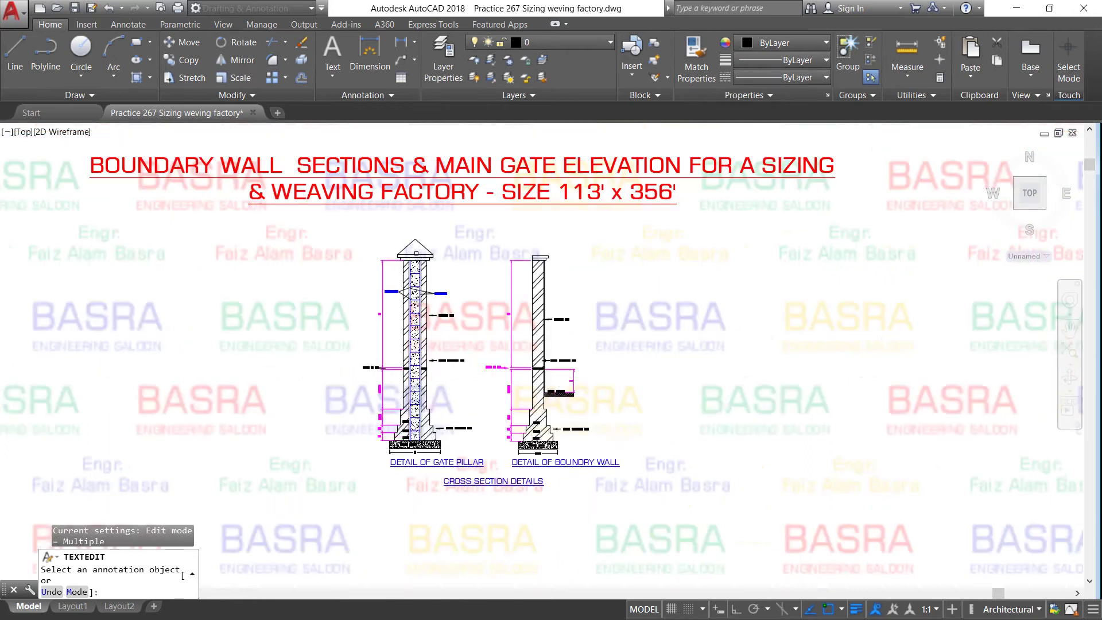
pyautogui.scroll(4, 553, 450)
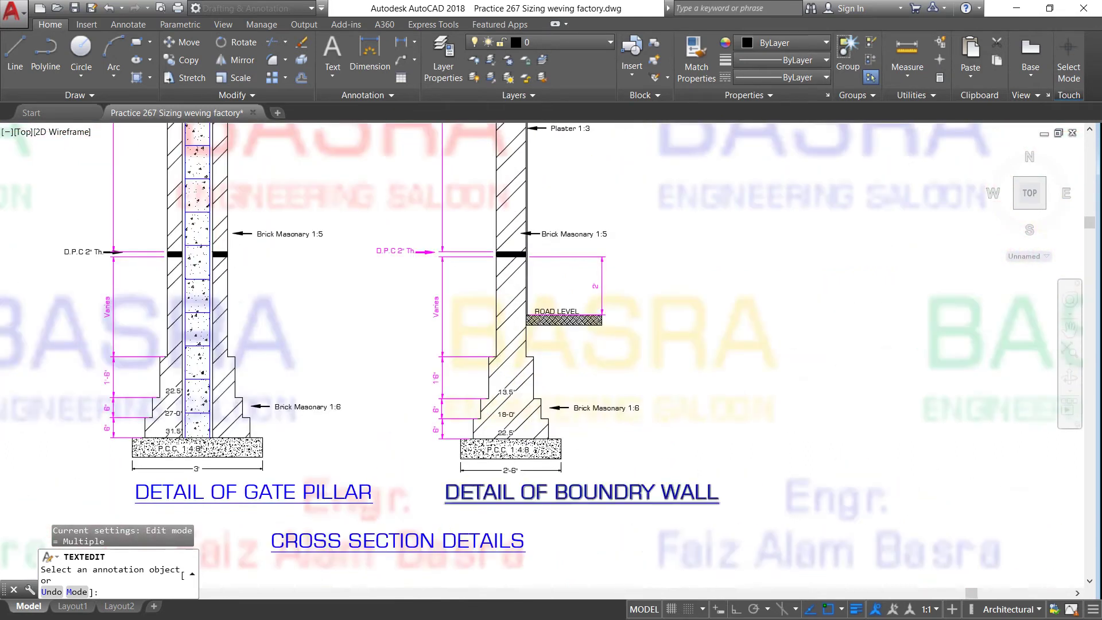
pyautogui.scroll(2, 550, 479)
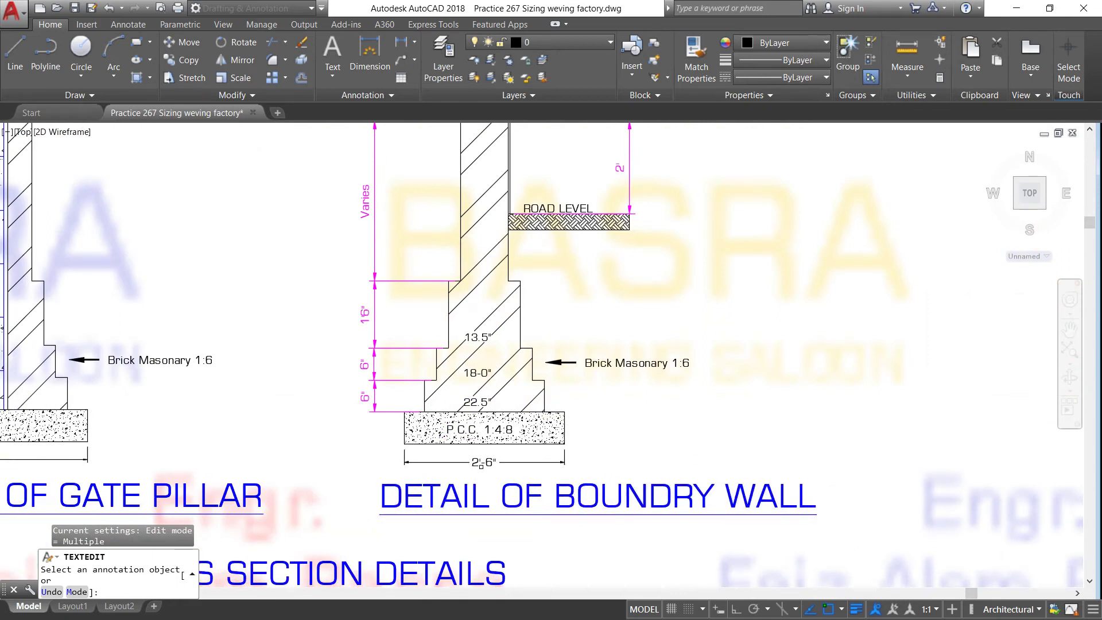
pyautogui.scroll(2, 481, 465)
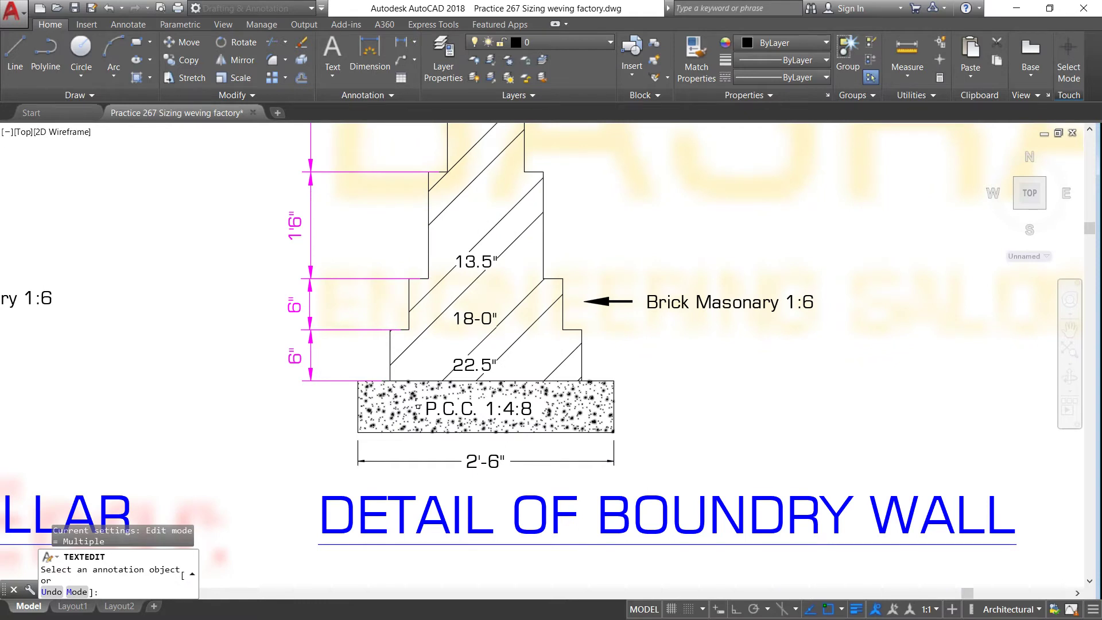
pyautogui.scroll(-2, 389, 416)
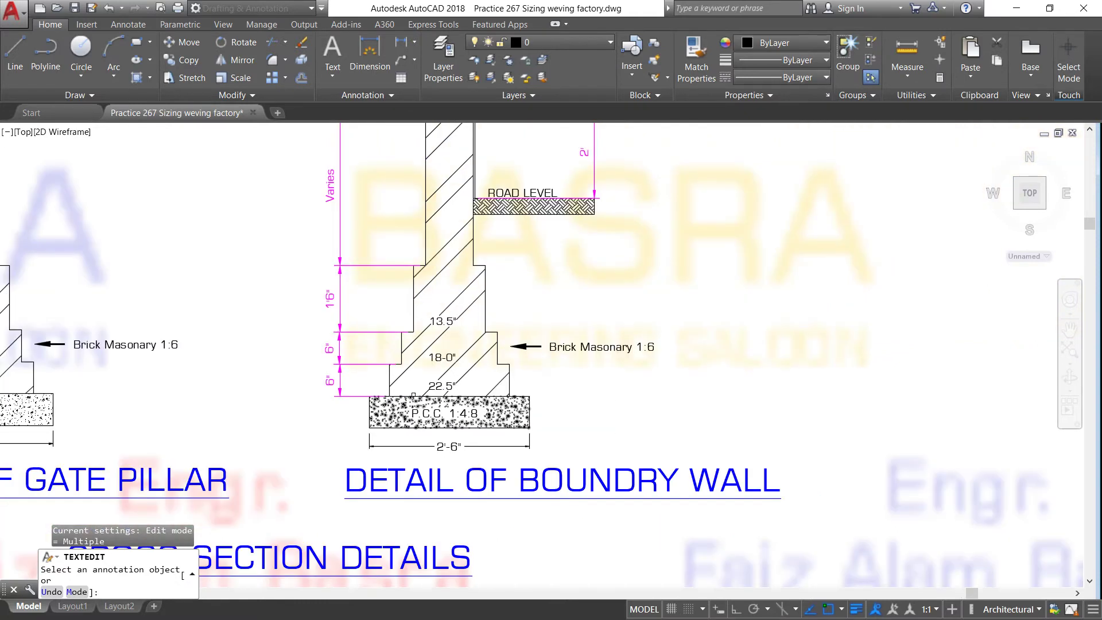
pyautogui.scroll(3, 442, 379)
pyautogui.scroll(1, 442, 379)
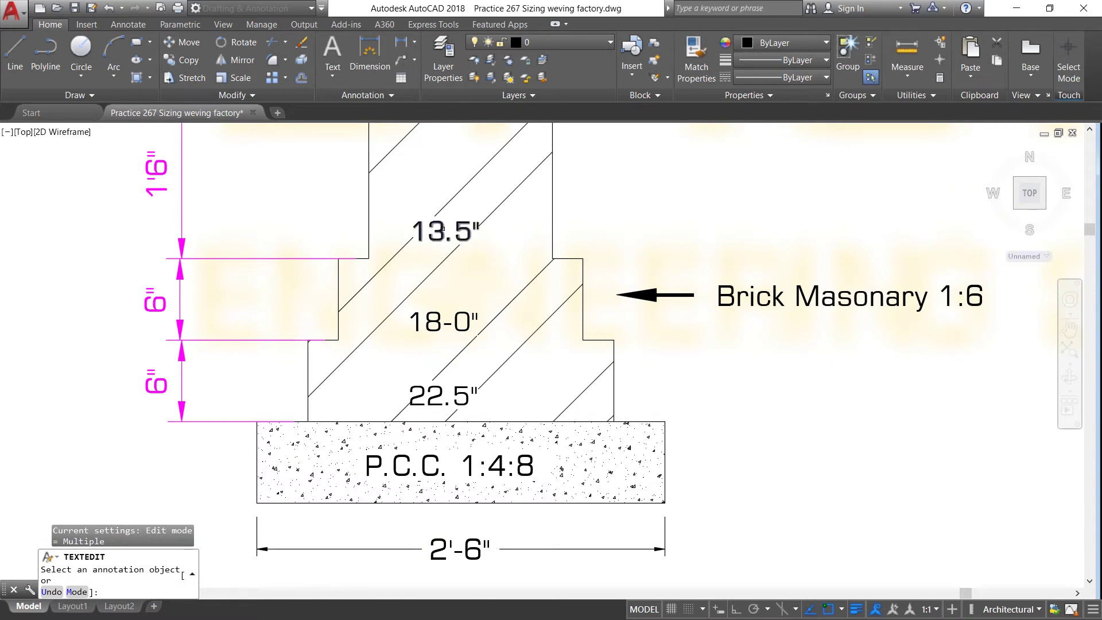
pyautogui.scroll(-4, 437, 245)
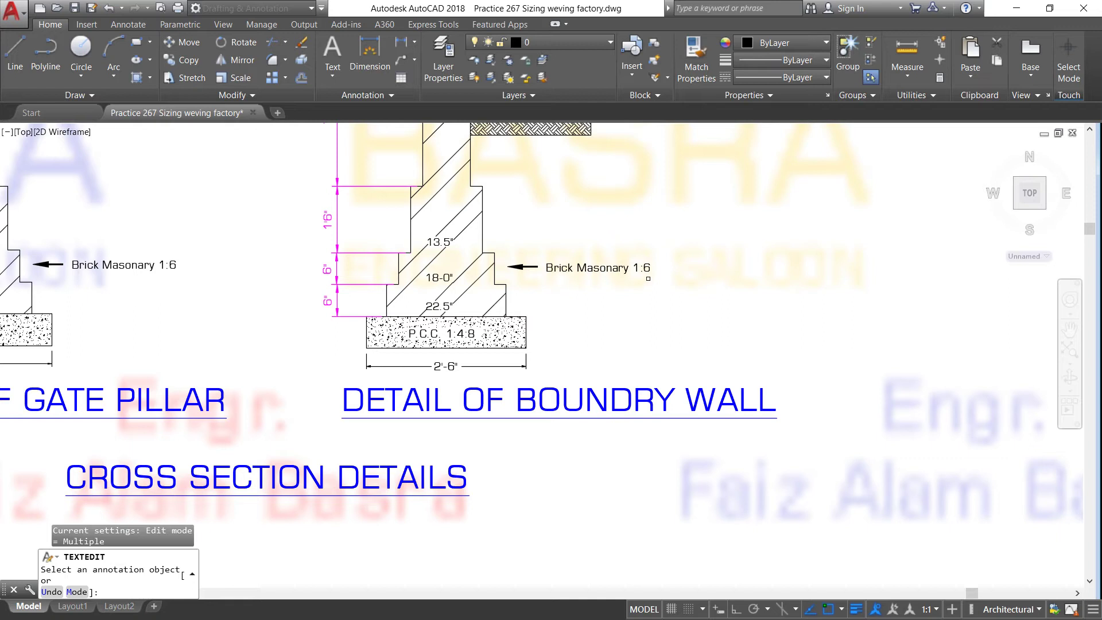
pyautogui.scroll(-3, 517, 243)
pyautogui.scroll(3, 512, 244)
pyautogui.scroll(2, 511, 245)
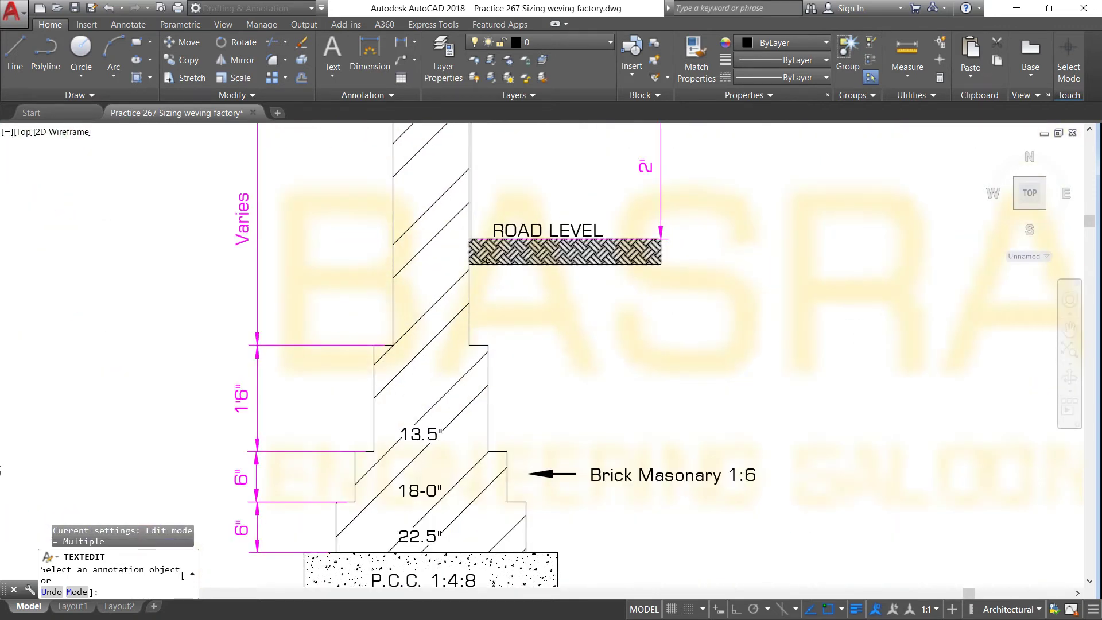
pyautogui.scroll(-2, 608, 258)
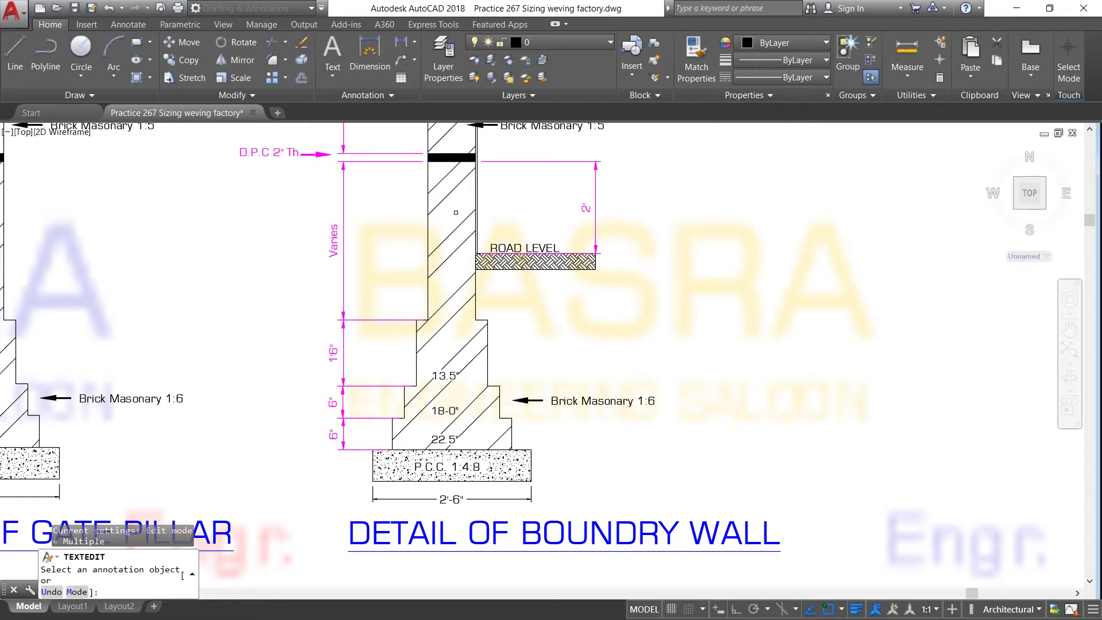
pyautogui.scroll(-2, 455, 224)
pyautogui.scroll(2, 455, 171)
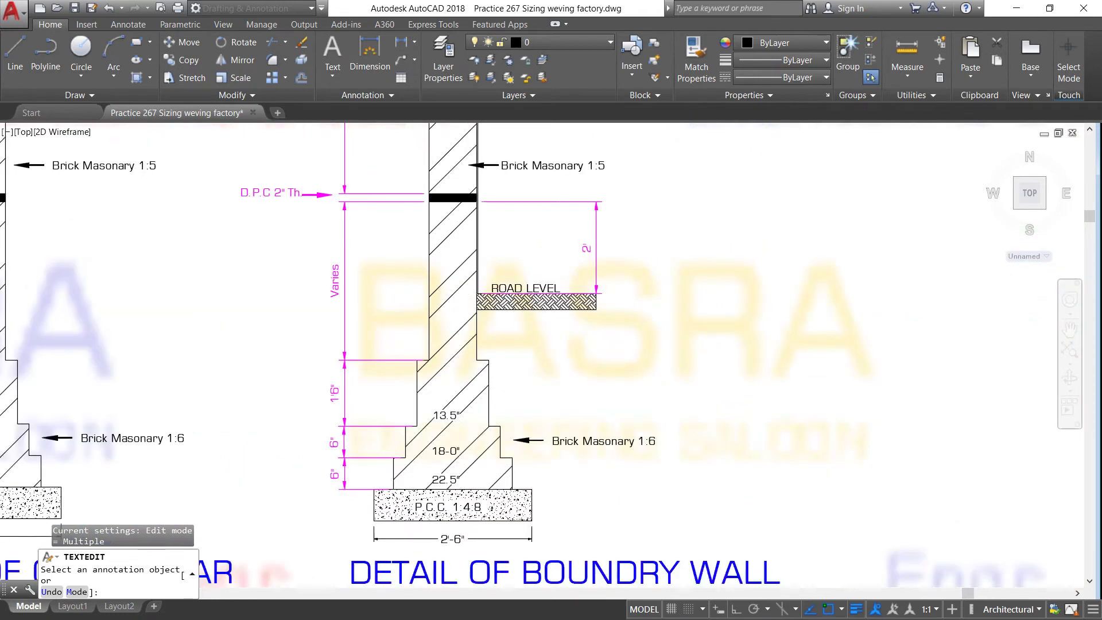
pyautogui.scroll(2, 424, 182)
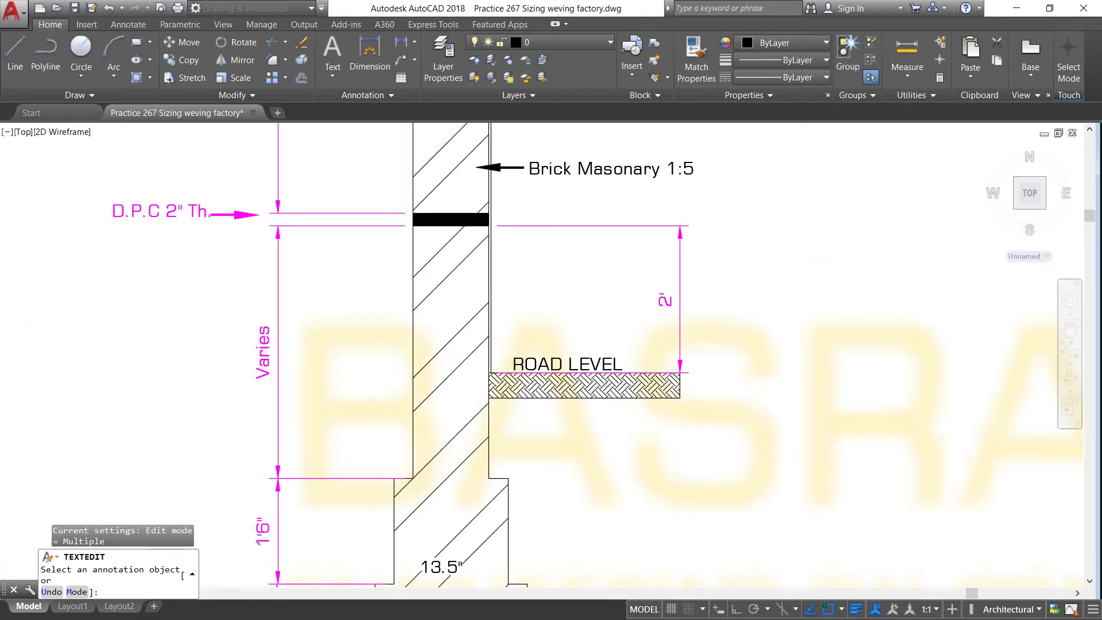
pyautogui.scroll(-4, 451, 230)
pyautogui.scroll(4, 494, 177)
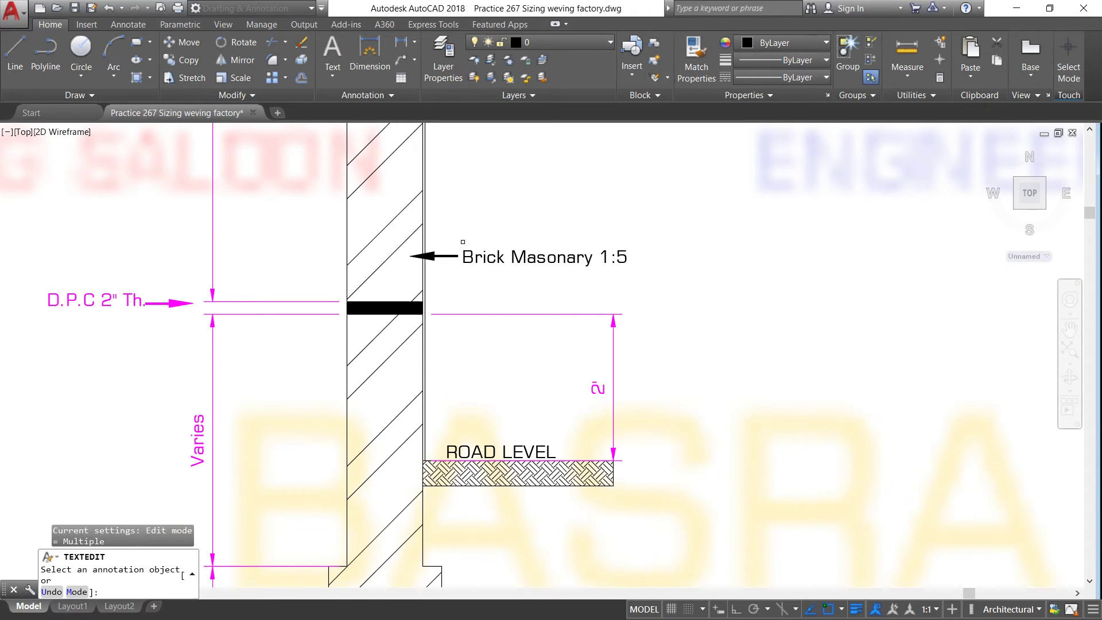
pyautogui.scroll(-4, 462, 242)
pyautogui.scroll(2, 508, 289)
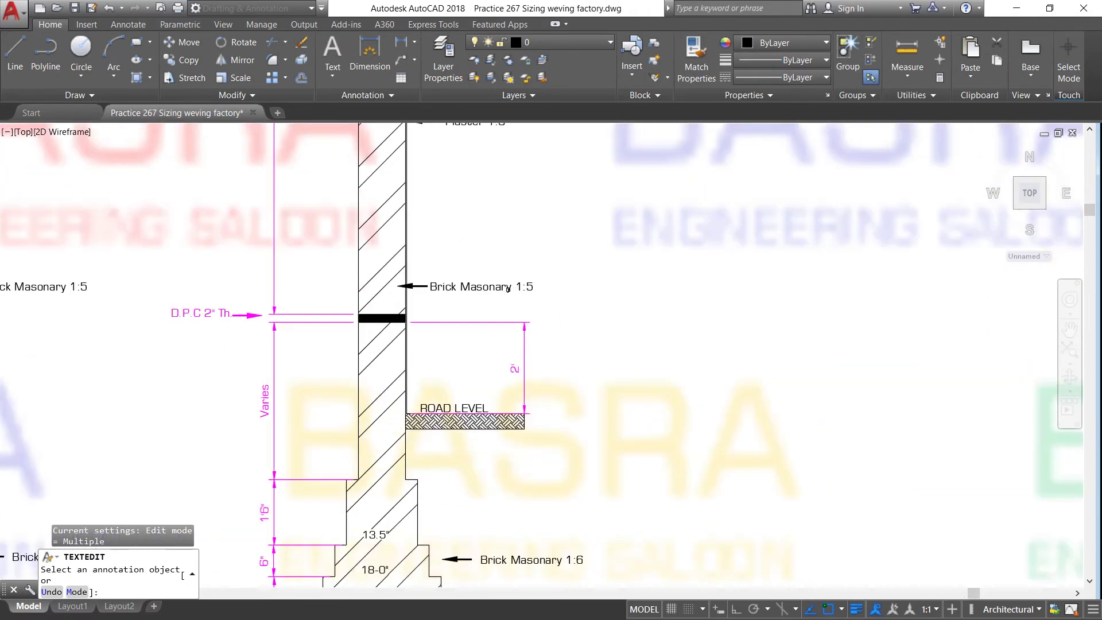
pyautogui.scroll(-3, 508, 288)
pyautogui.scroll(5, 446, 189)
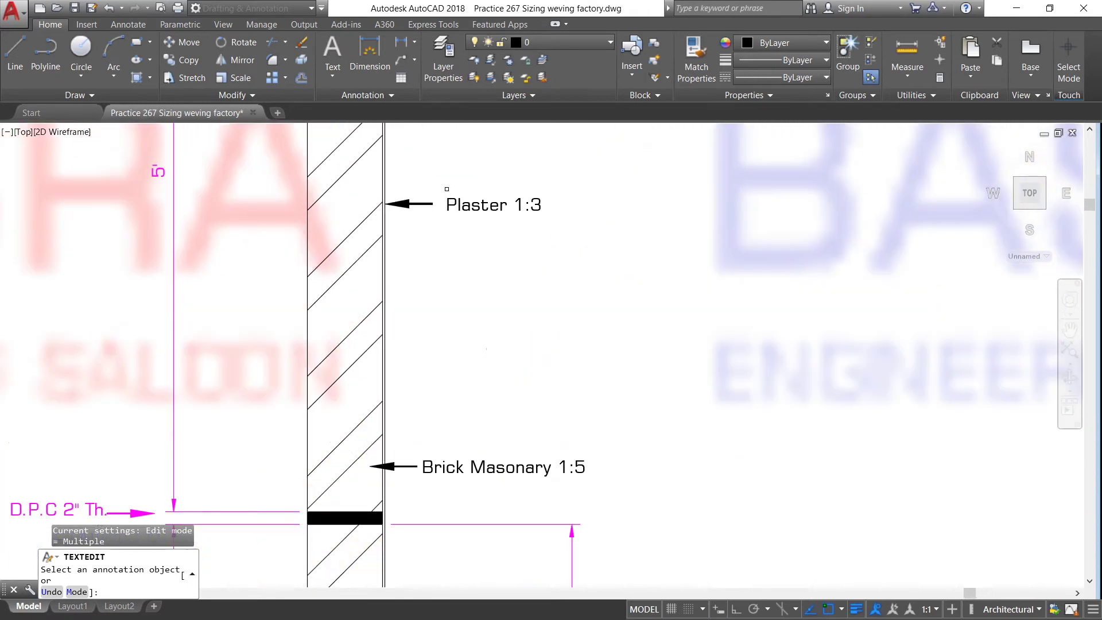
pyautogui.scroll(-2, 468, 227)
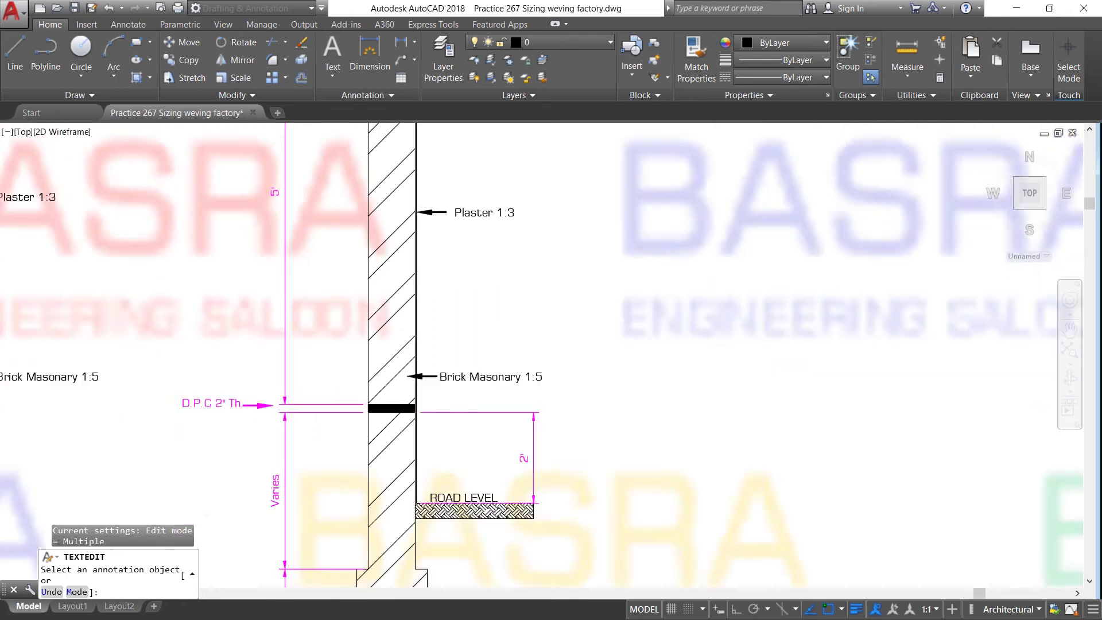
pyautogui.scroll(-3, 438, 185)
pyautogui.scroll(-2, 439, 184)
pyautogui.scroll(3, 438, 184)
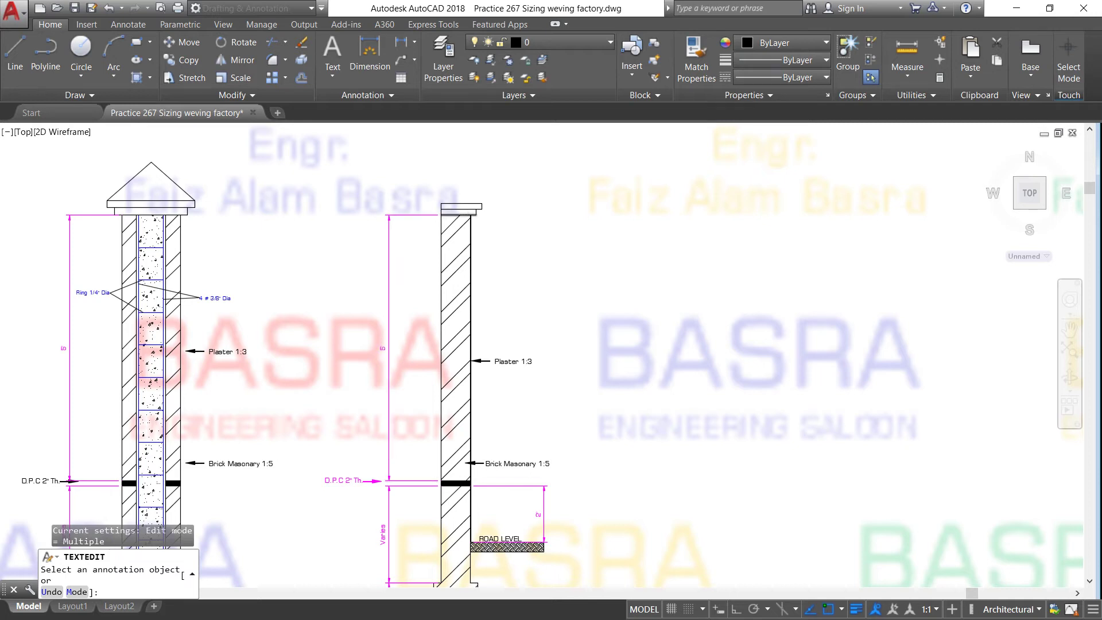
pyautogui.scroll(3, 463, 206)
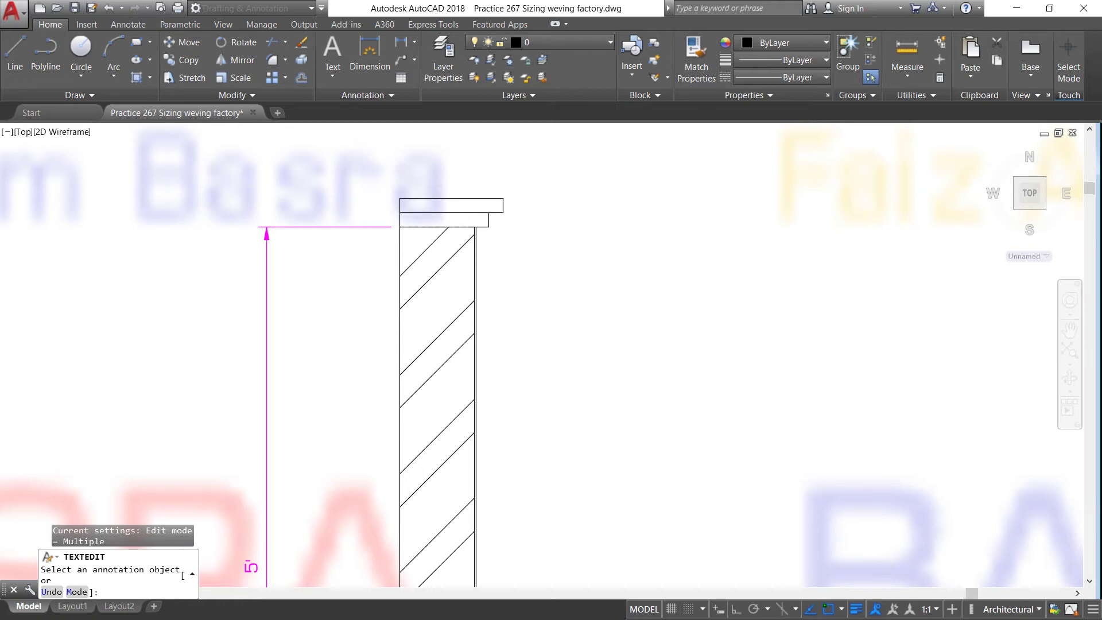
pyautogui.scroll(-5, 490, 201)
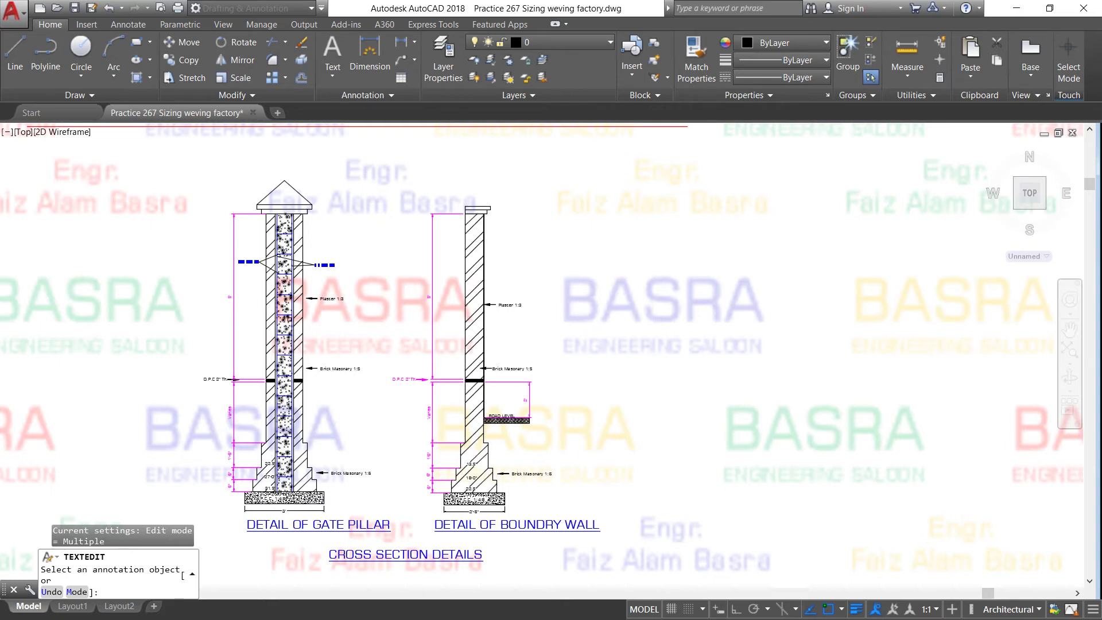
pyautogui.scroll(-2, 359, 256)
pyautogui.scroll(-2, 364, 248)
pyautogui.scroll(-4, 366, 287)
pyautogui.scroll(3, 365, 335)
pyautogui.scroll(3, 364, 336)
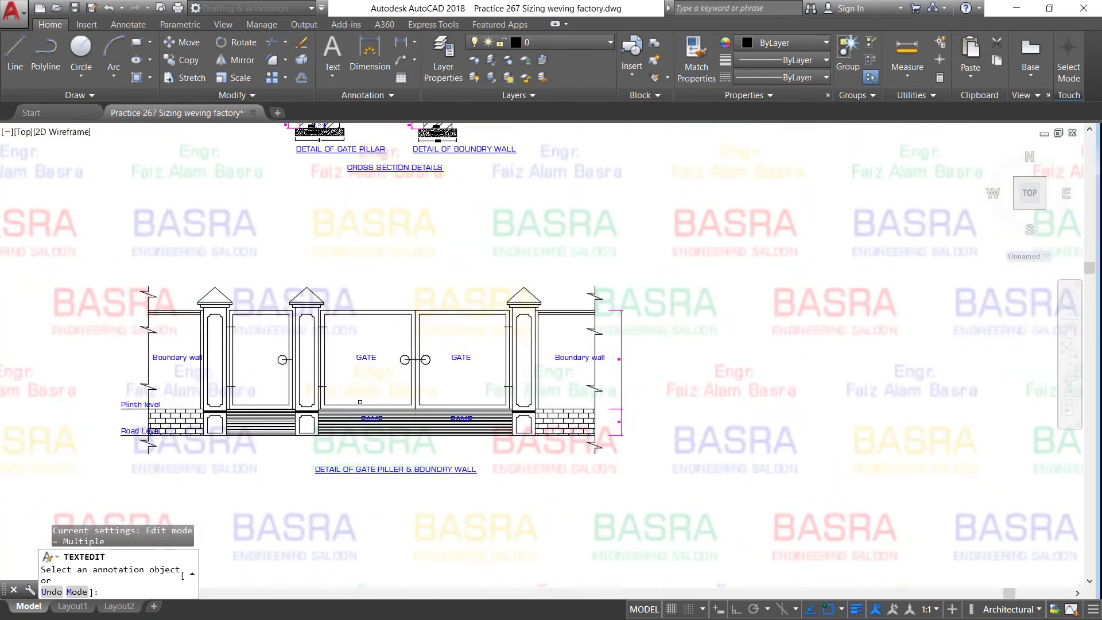
pyautogui.scroll(2, 359, 401)
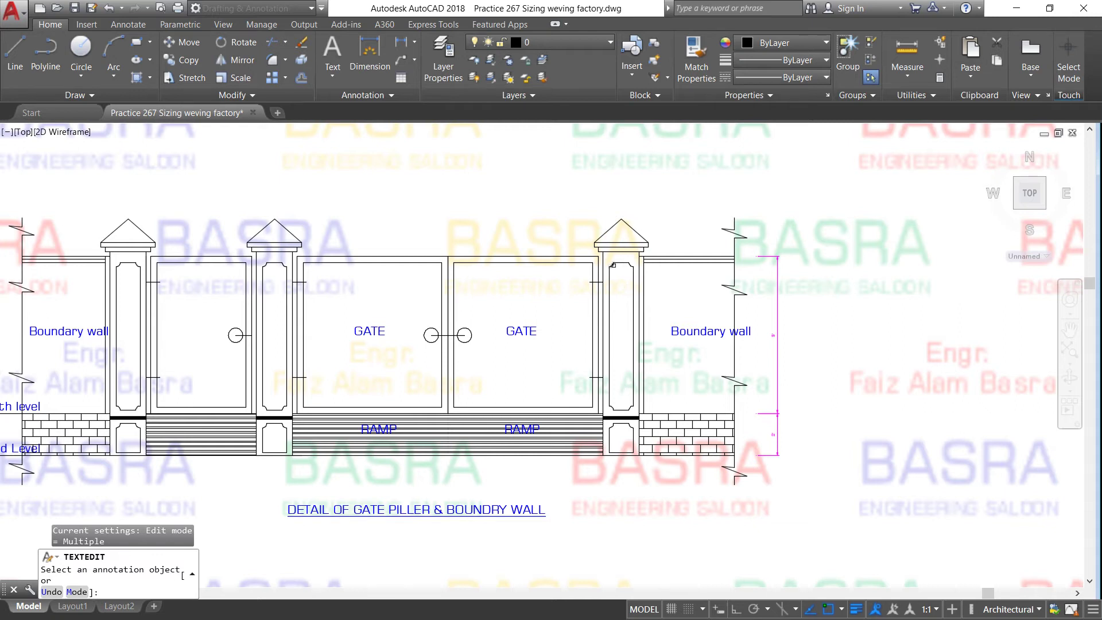
pyautogui.scroll(2, 614, 322)
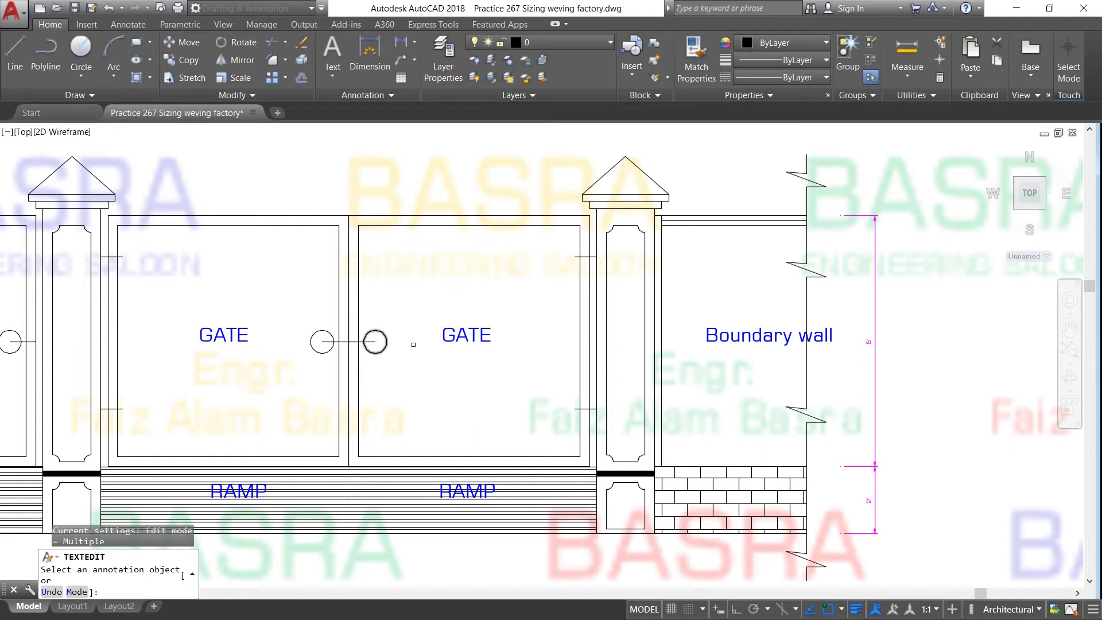
pyautogui.scroll(-1, 400, 344)
pyautogui.scroll(-1, 401, 345)
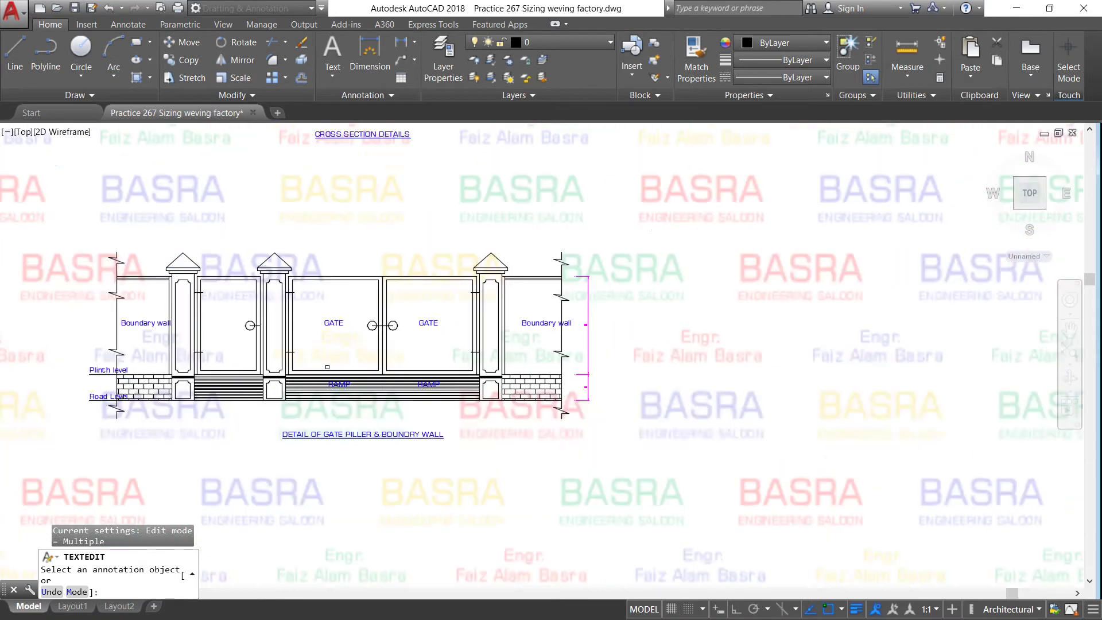
pyautogui.scroll(2, 287, 410)
pyautogui.scroll(2, 277, 415)
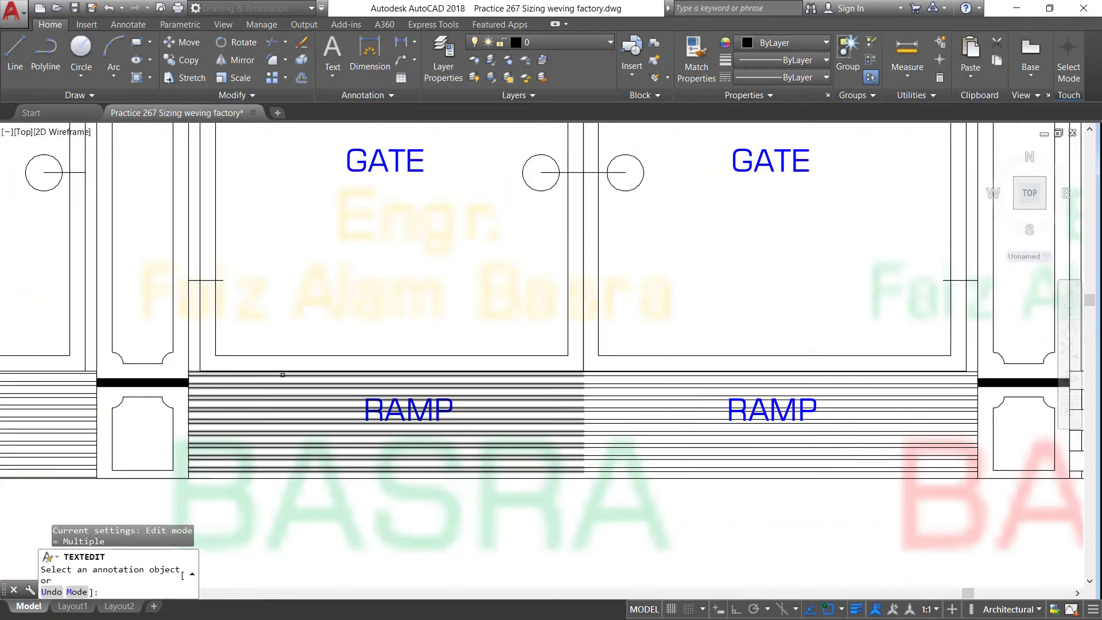
pyautogui.scroll(2, 289, 382)
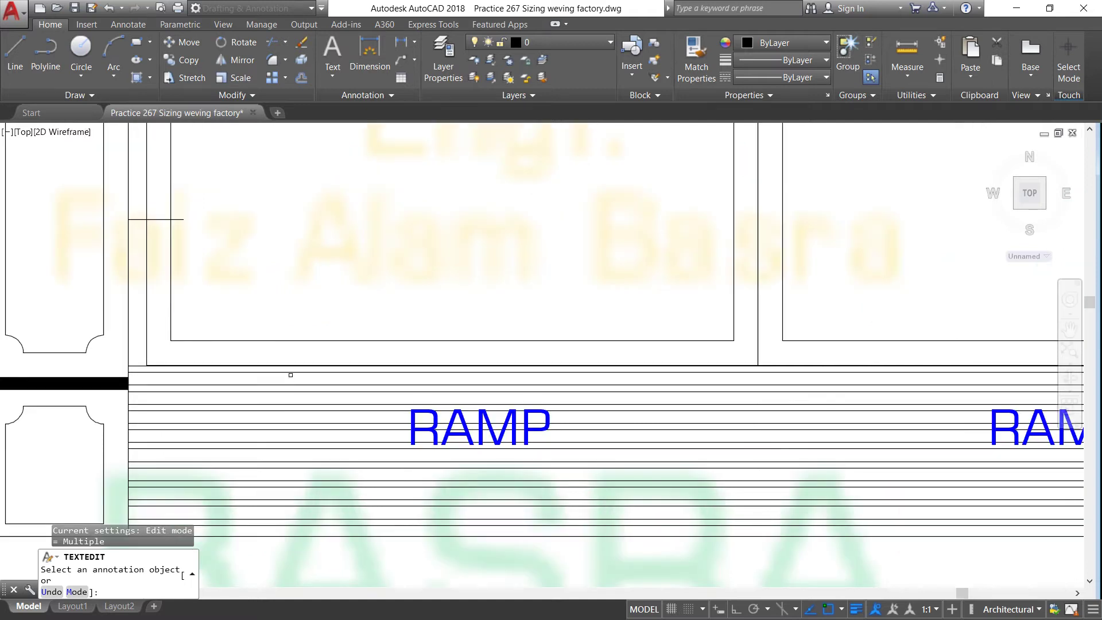
pyautogui.scroll(-2, 289, 376)
pyautogui.scroll(-2, 290, 375)
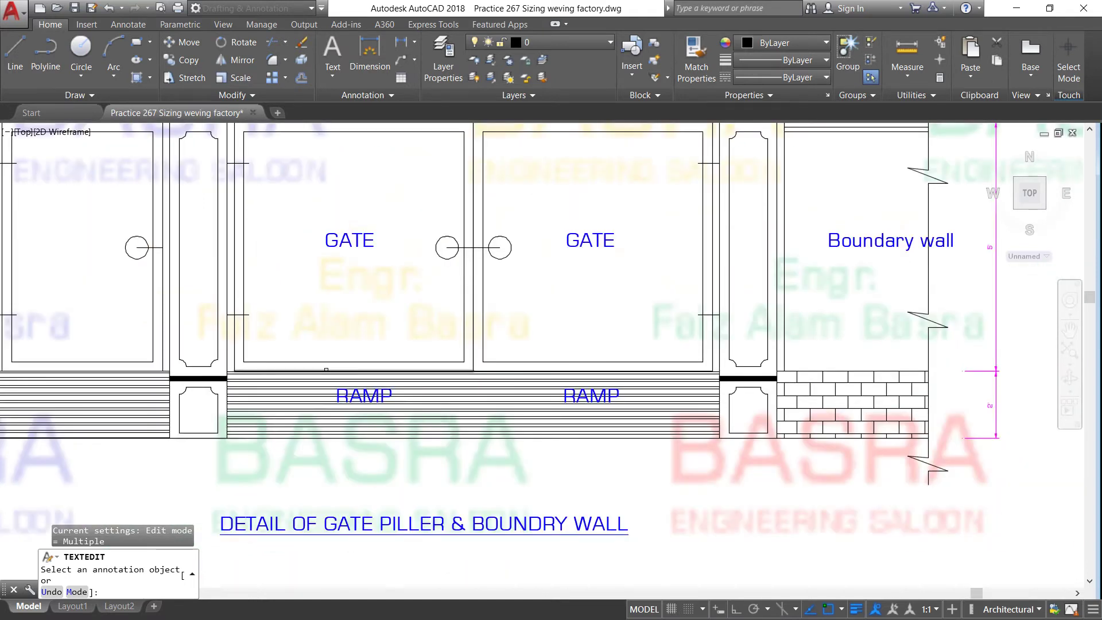
pyautogui.scroll(-4, 526, 404)
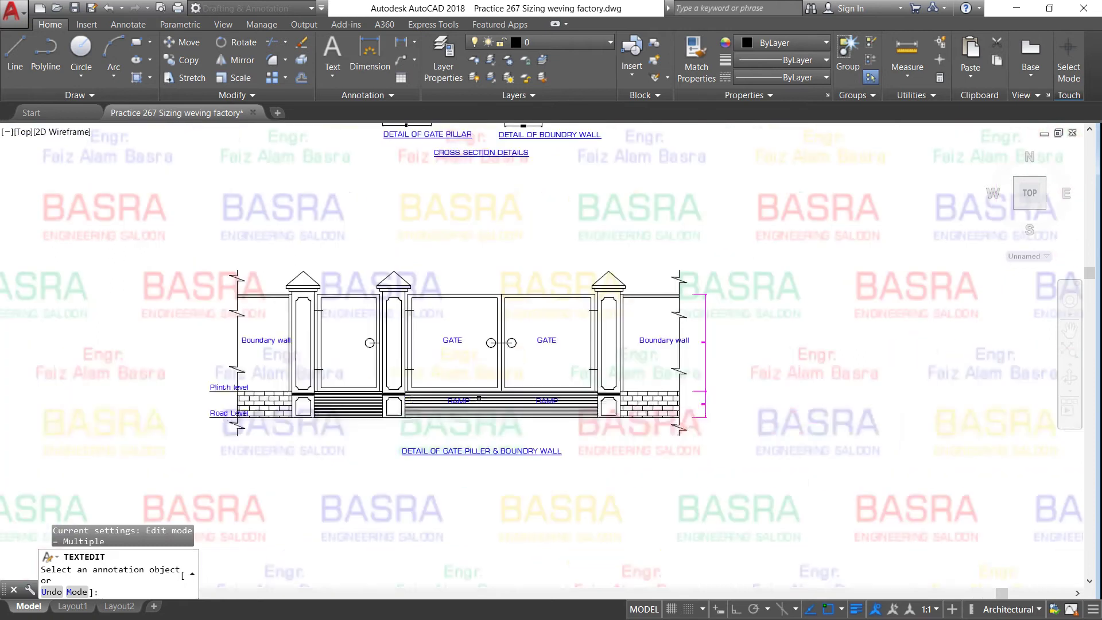
pyautogui.scroll(2, 303, 340)
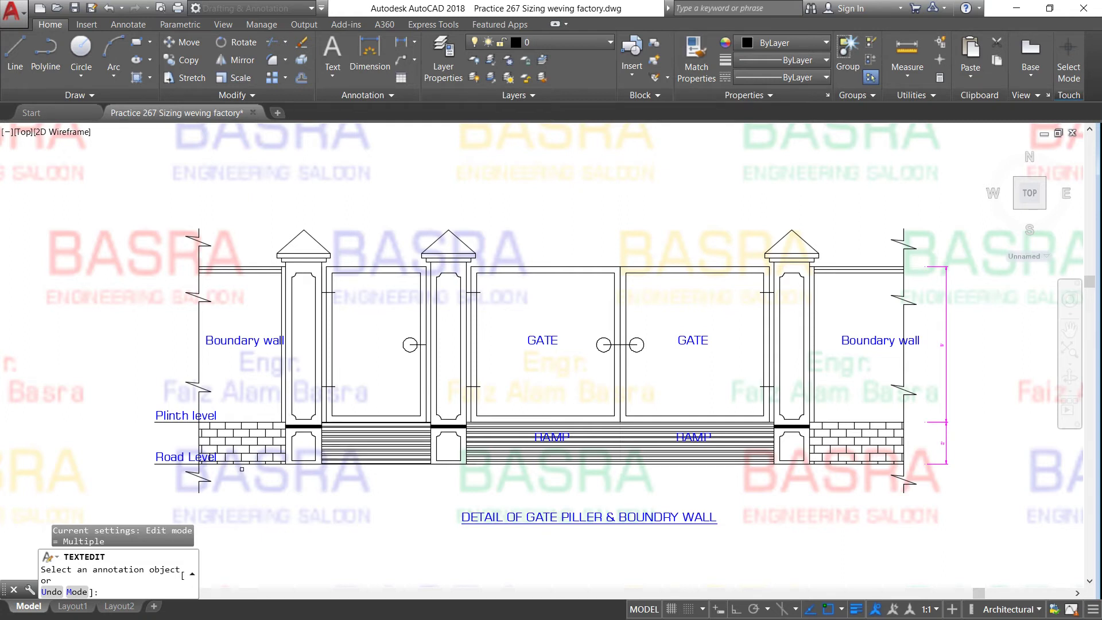
pyautogui.scroll(2, 242, 469)
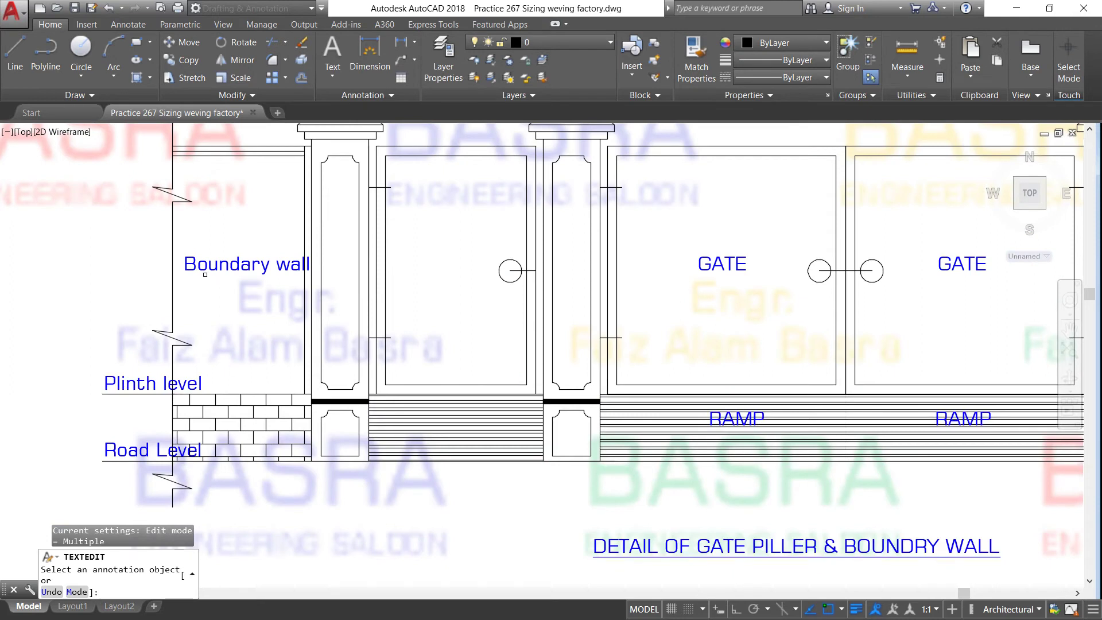
pyautogui.scroll(-2, 238, 306)
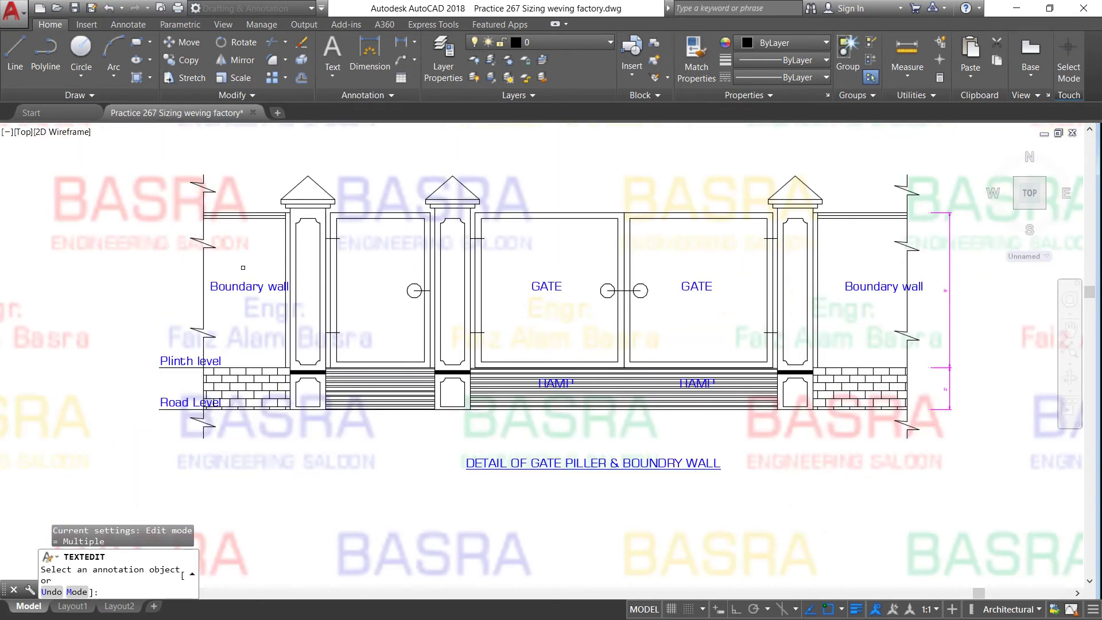
pyautogui.scroll(2, 230, 222)
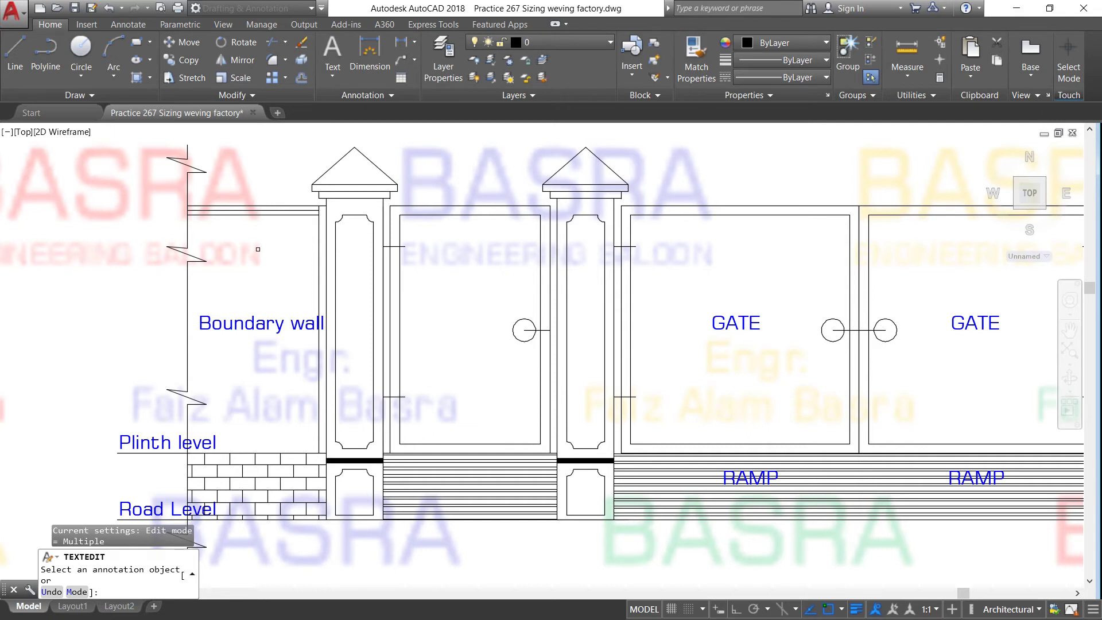
pyautogui.scroll(4, 255, 215)
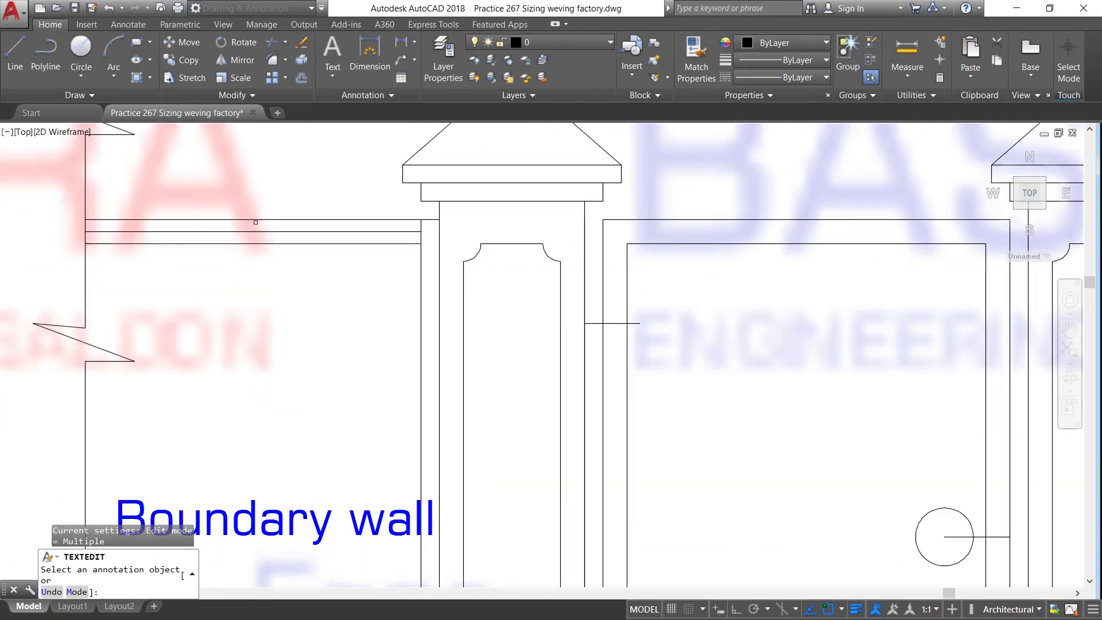
pyautogui.scroll(-4, 254, 237)
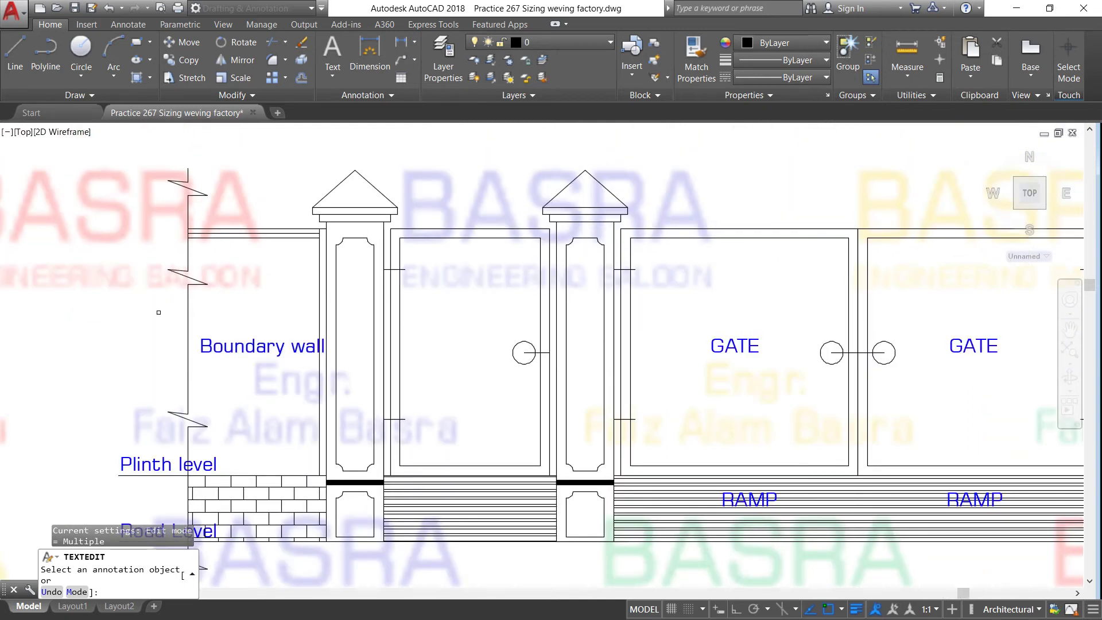
# Step: Zoom to the right brick plinth and bring up the menu to end the text edit
pyautogui.scroll(-2, 159, 312)
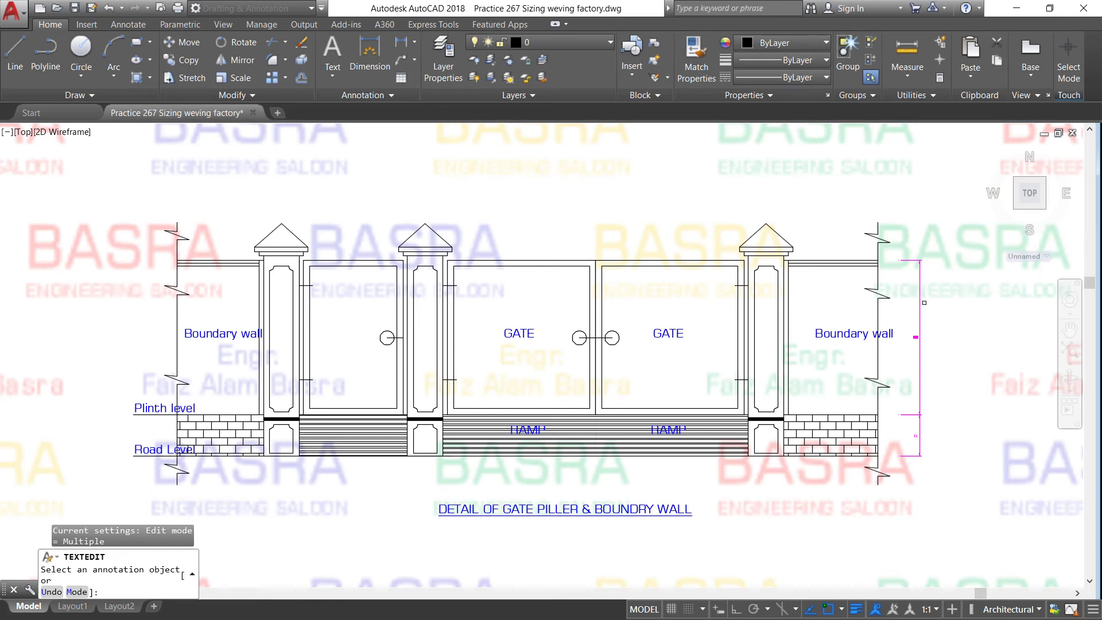
pyautogui.scroll(2, 891, 302)
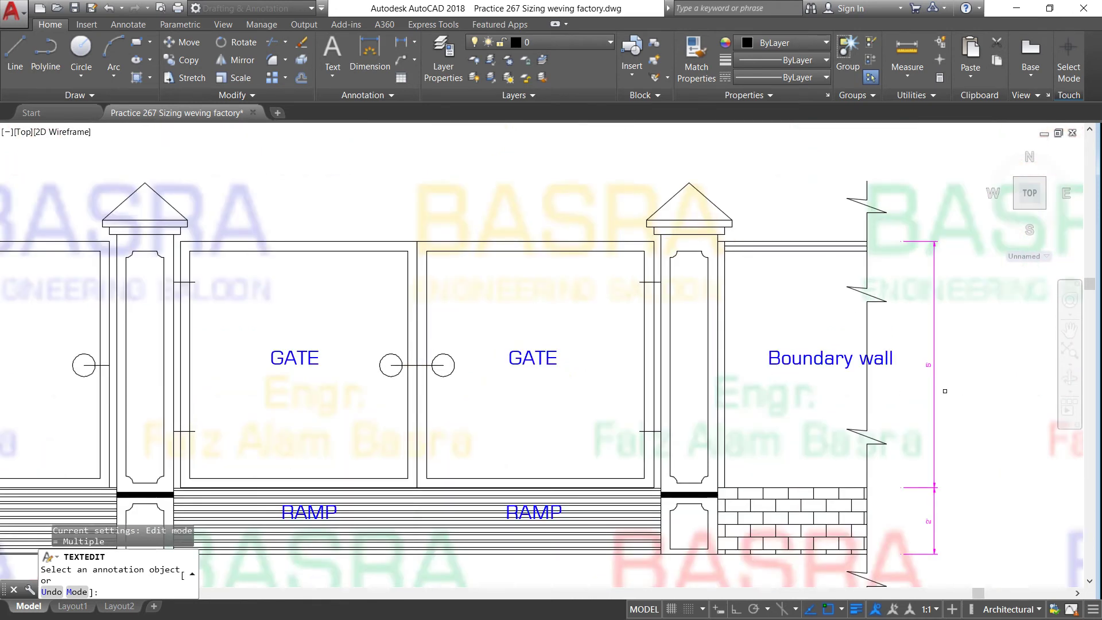
pyautogui.scroll(-3, 944, 391)
pyautogui.scroll(-1, 861, 379)
pyautogui.scroll(3, 787, 367)
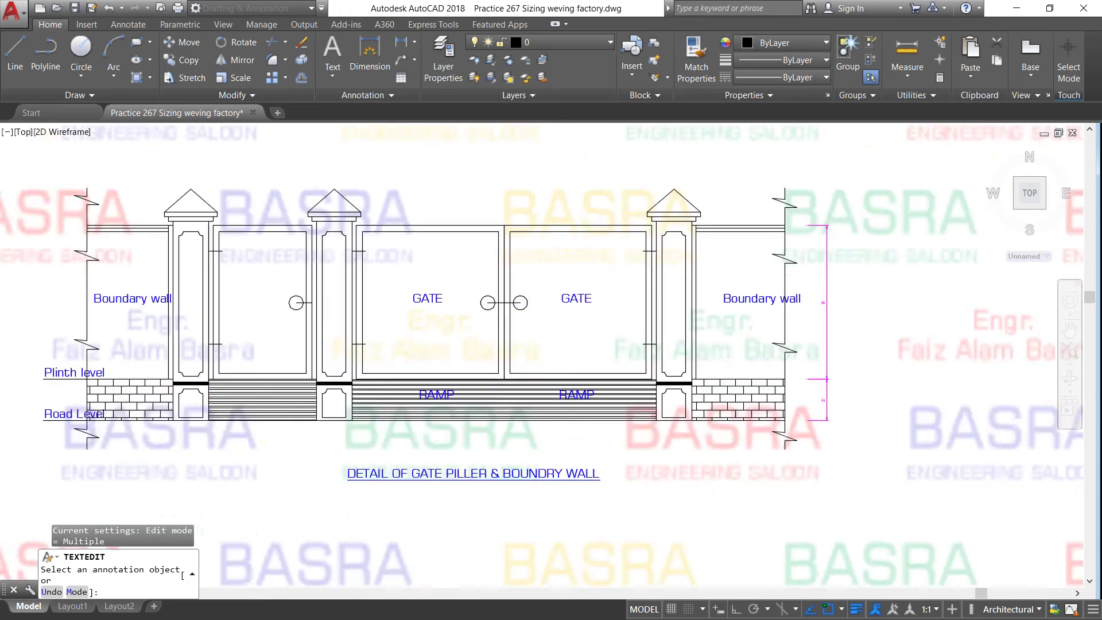
pyautogui.scroll(2, 793, 396)
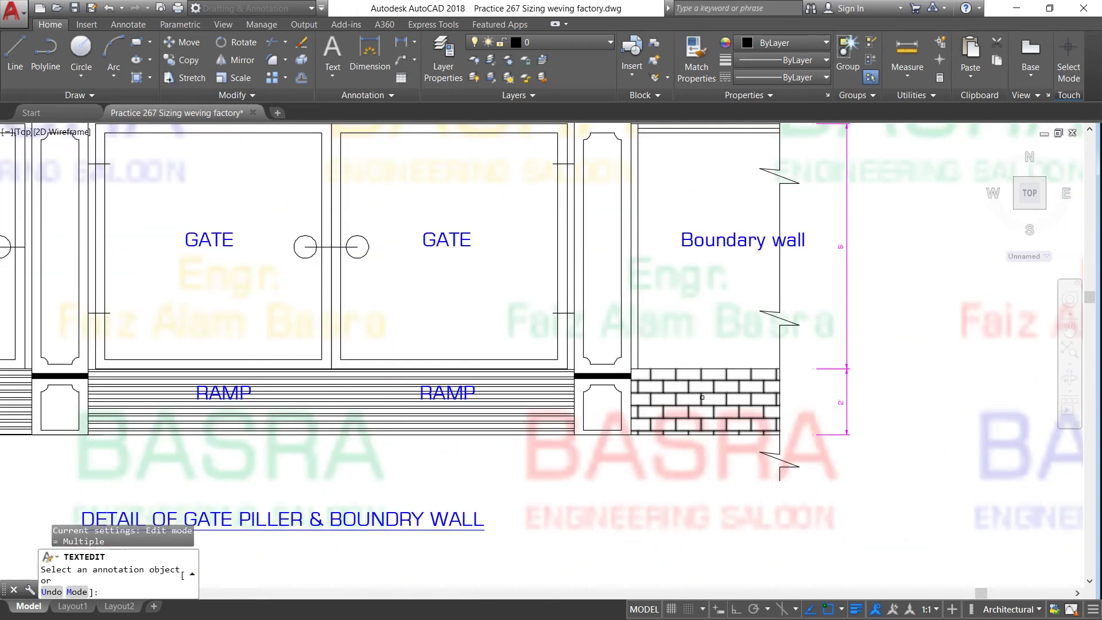
pyautogui.scroll(-2, 683, 397)
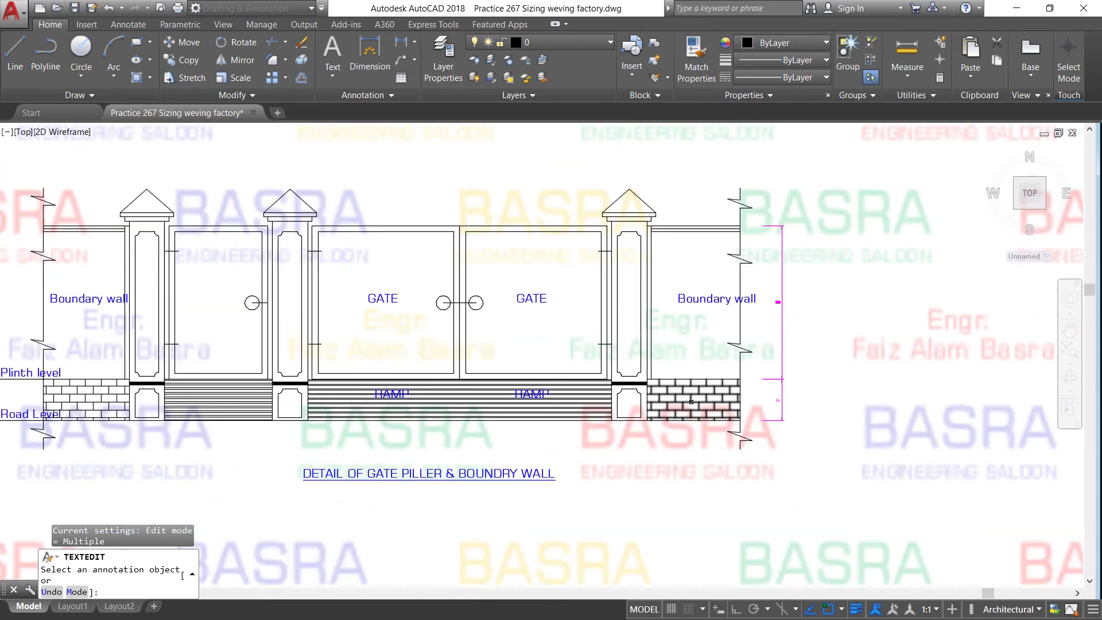
pyautogui.scroll(4, 693, 397)
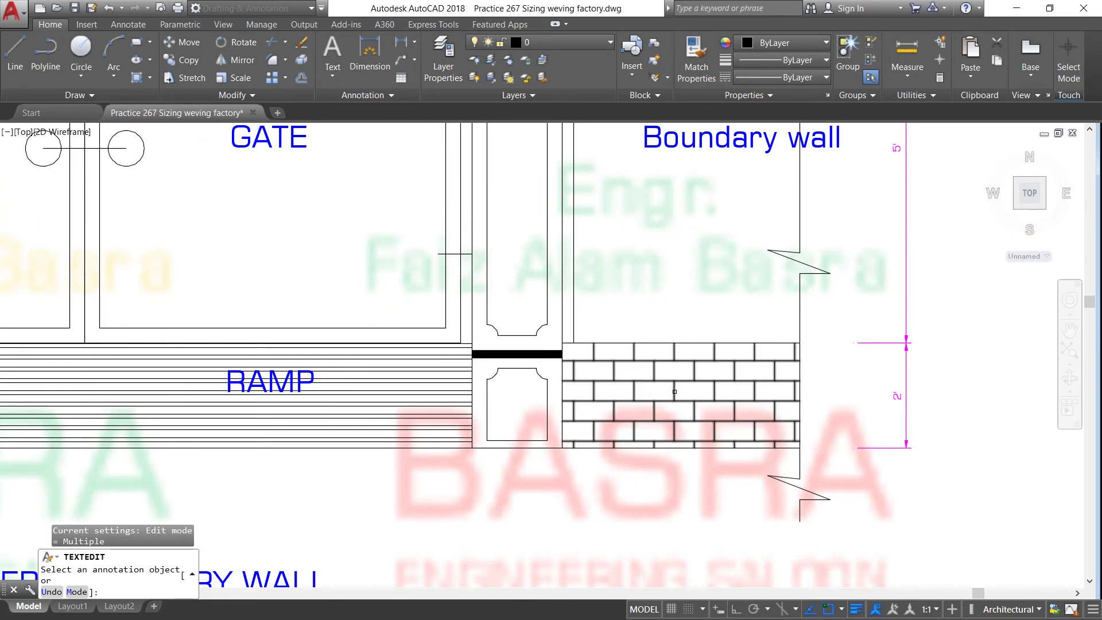
pyautogui.rightClick(674, 391)
# Step: Finish the text edit, select the right plinth hatch and try ANSI37, AR-B816 and AR-B816C patterns
pyautogui.click(697, 397)
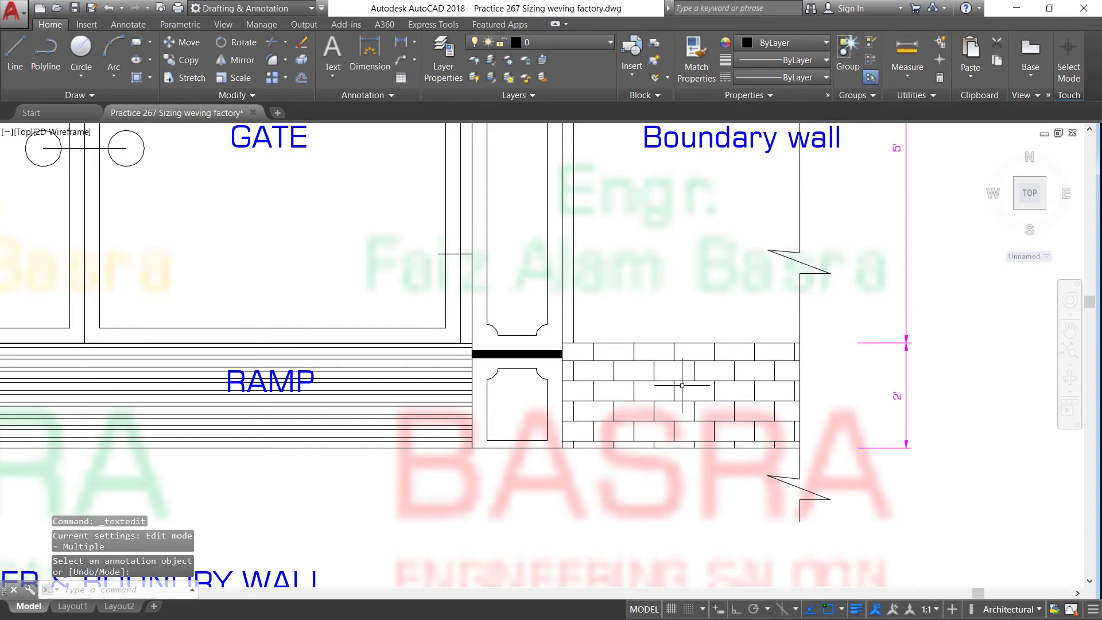
pyautogui.click(680, 381)
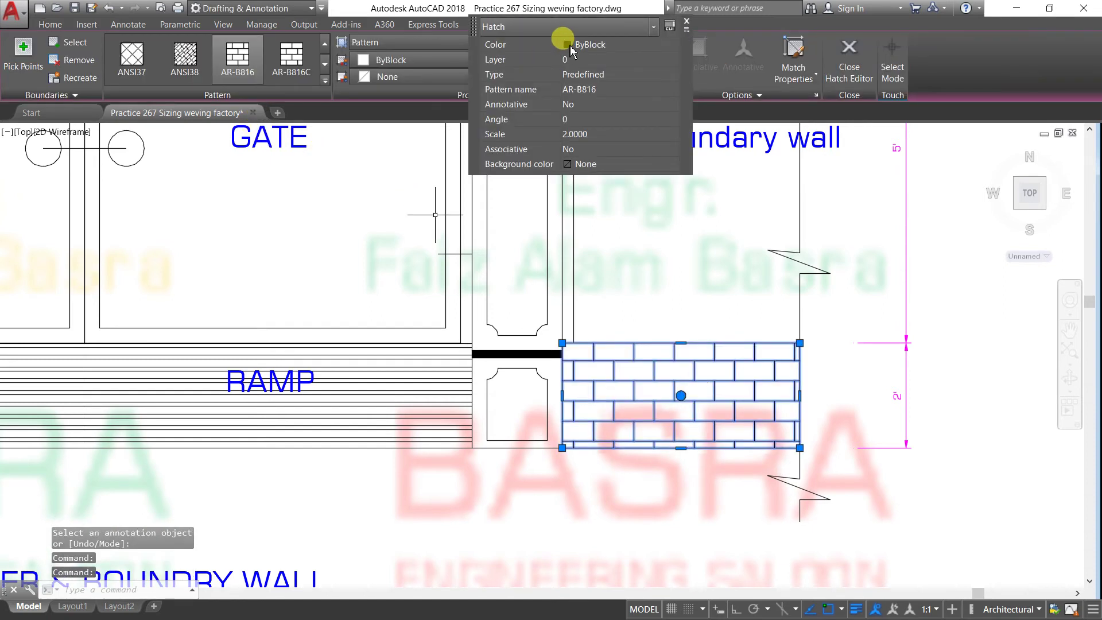
pyautogui.click(140, 62)
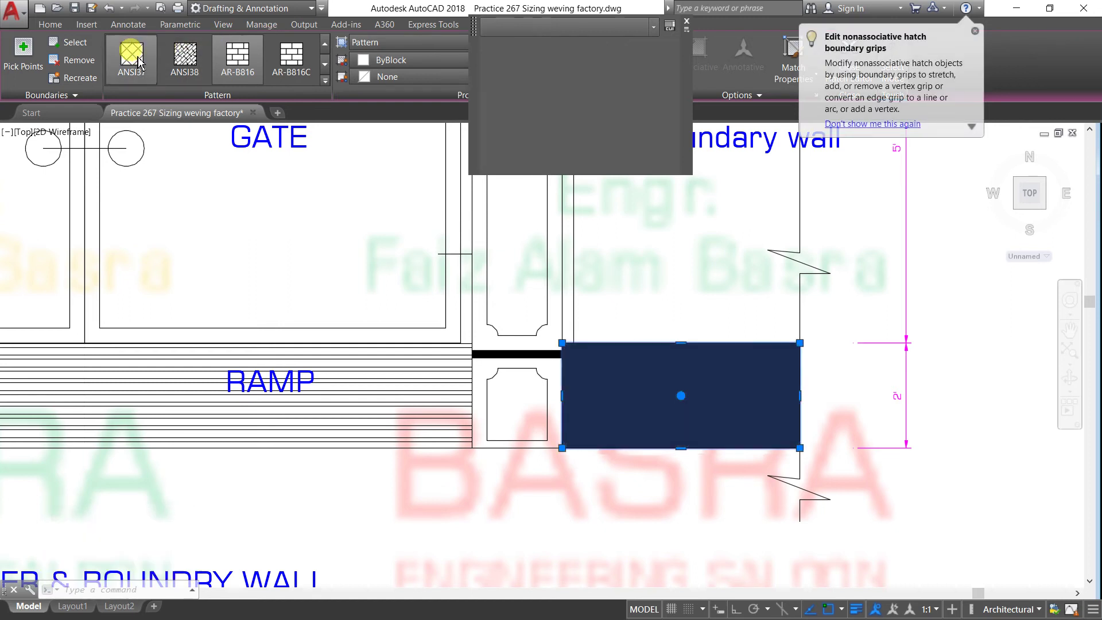
pyautogui.doubleClick(238, 57)
pyautogui.click(293, 63)
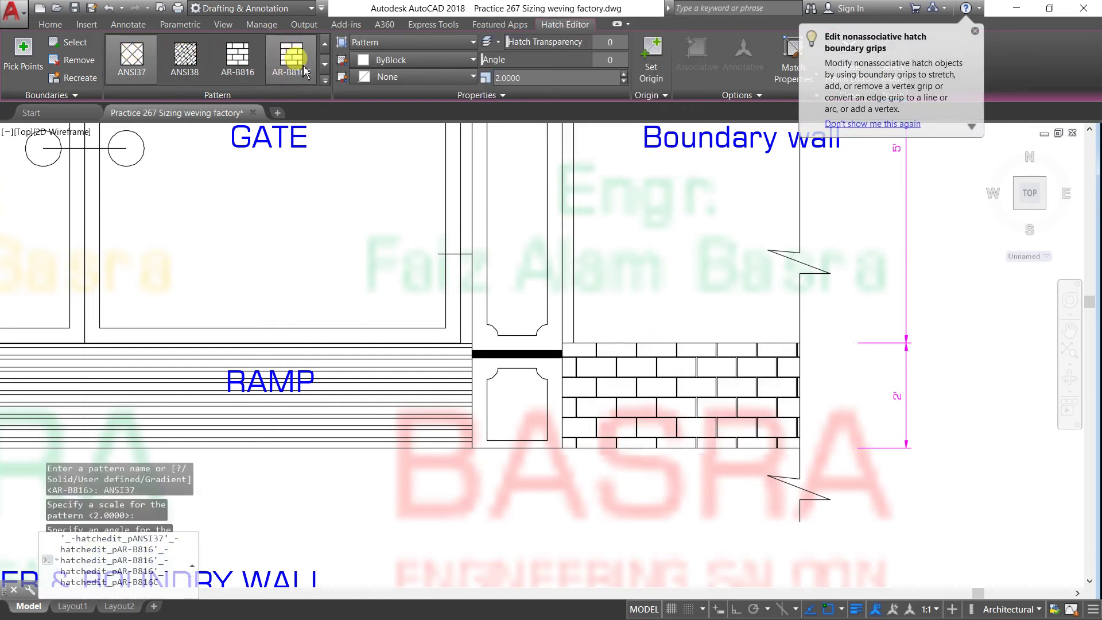
pyautogui.click(238, 57)
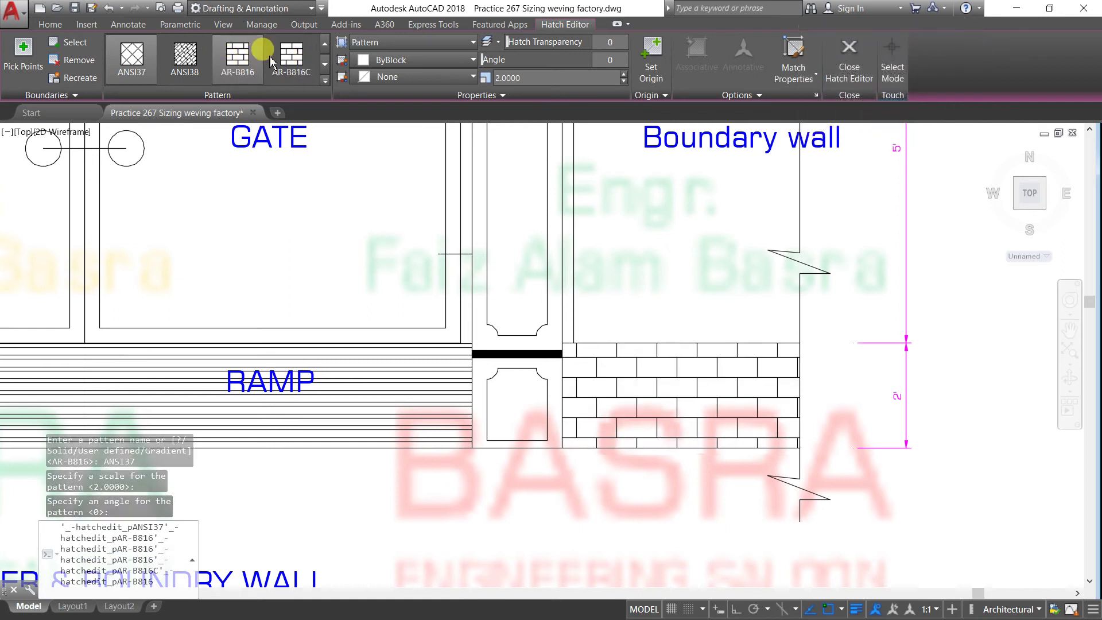
pyautogui.click(292, 62)
# Step: Try ANSI35, SOLID, ANGLE and ANSI32 patterns, then undo to restore the brick hatch
pyautogui.click(325, 44)
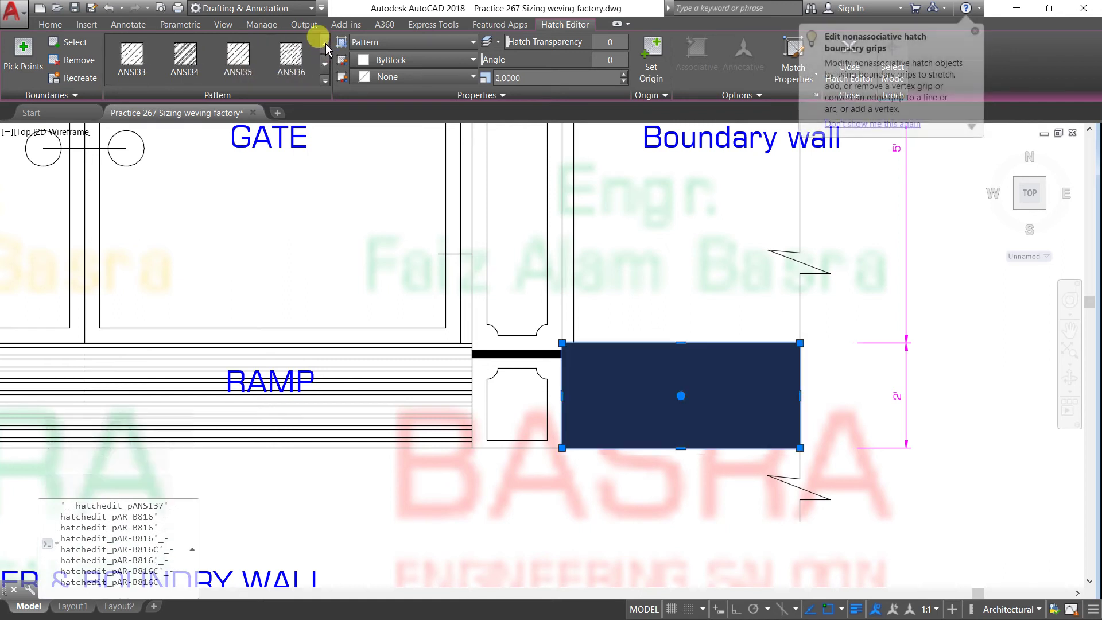
pyautogui.click(325, 81)
pyautogui.click(133, 106)
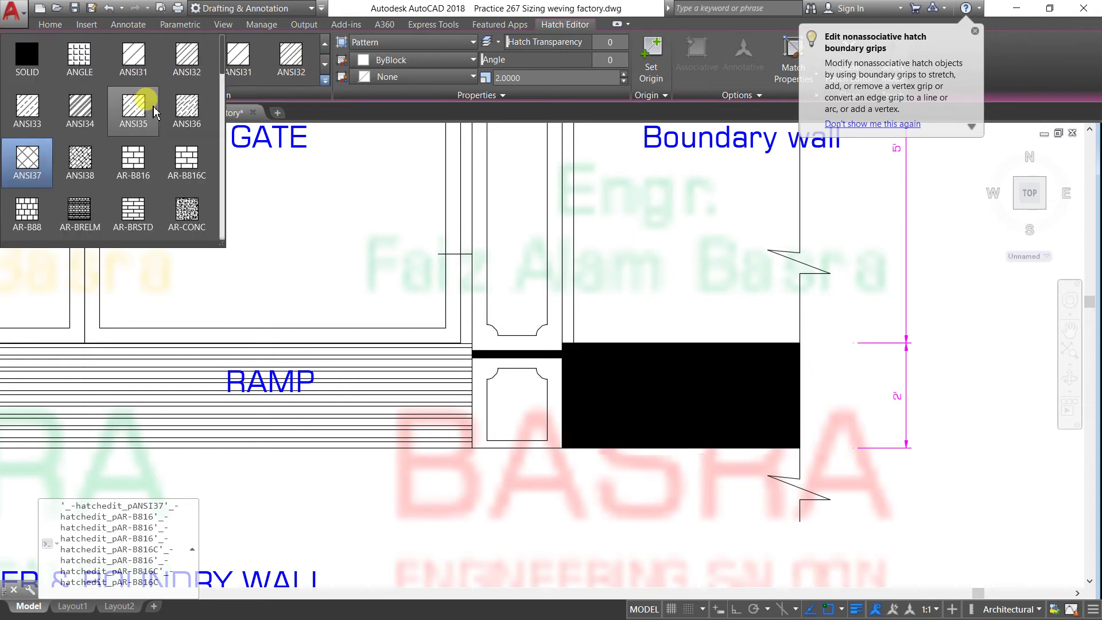
pyautogui.click(35, 51)
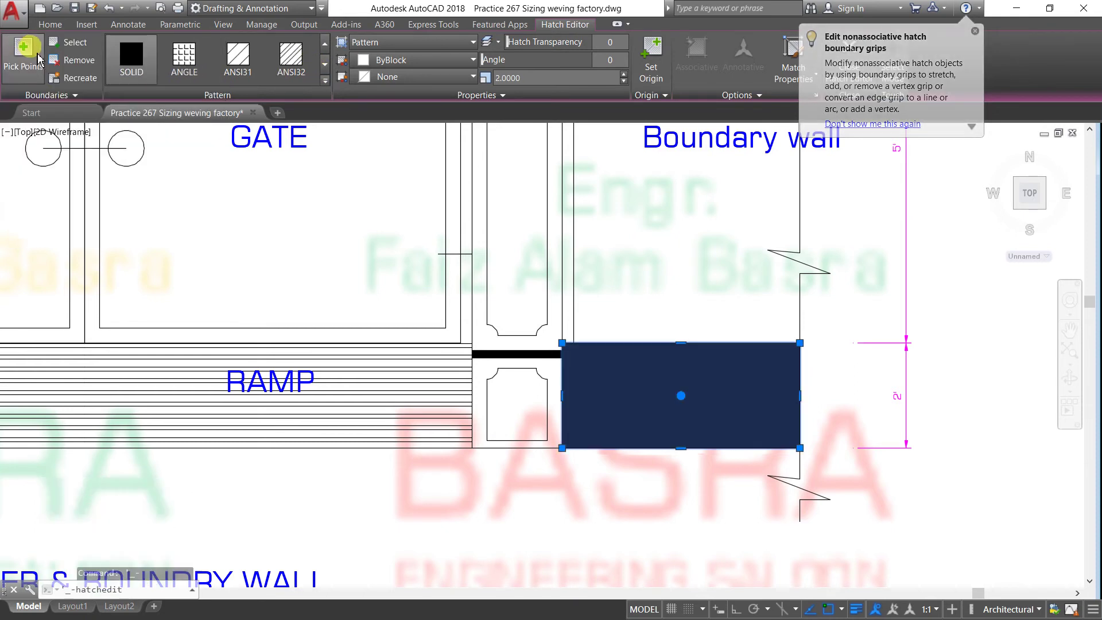
pyautogui.click(170, 66)
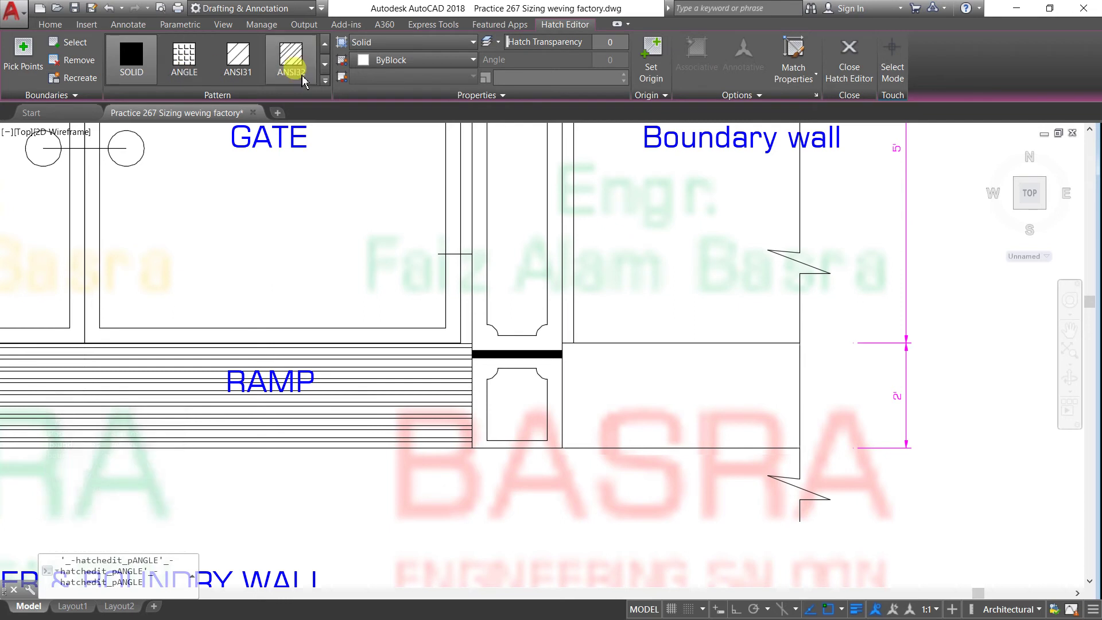
pyautogui.click(291, 58)
pyautogui.click(112, 52)
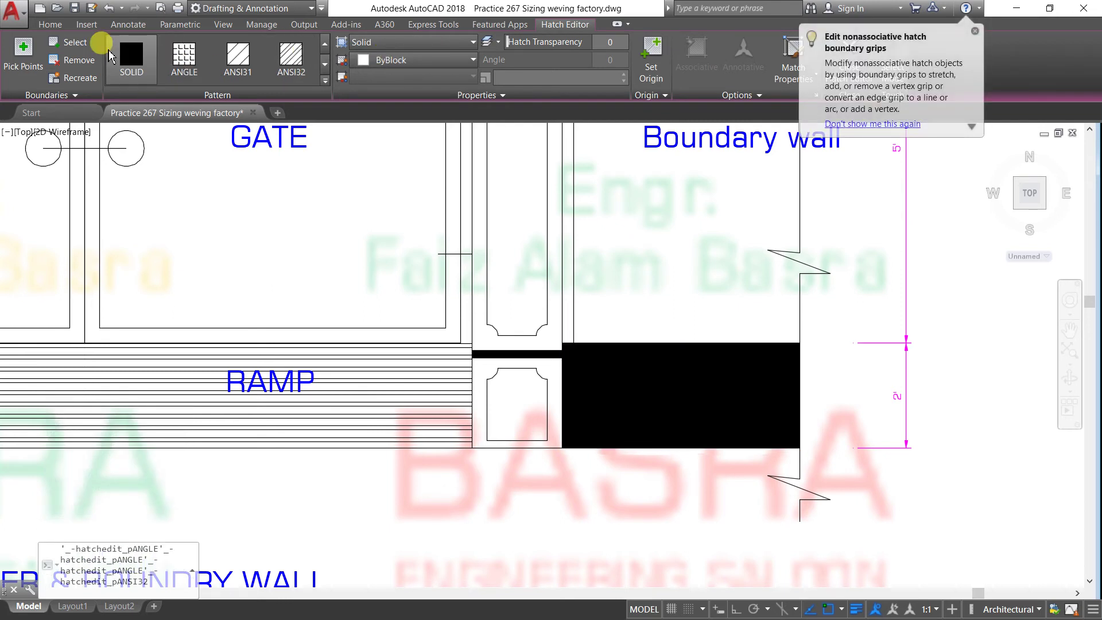
pyautogui.click(109, 8)
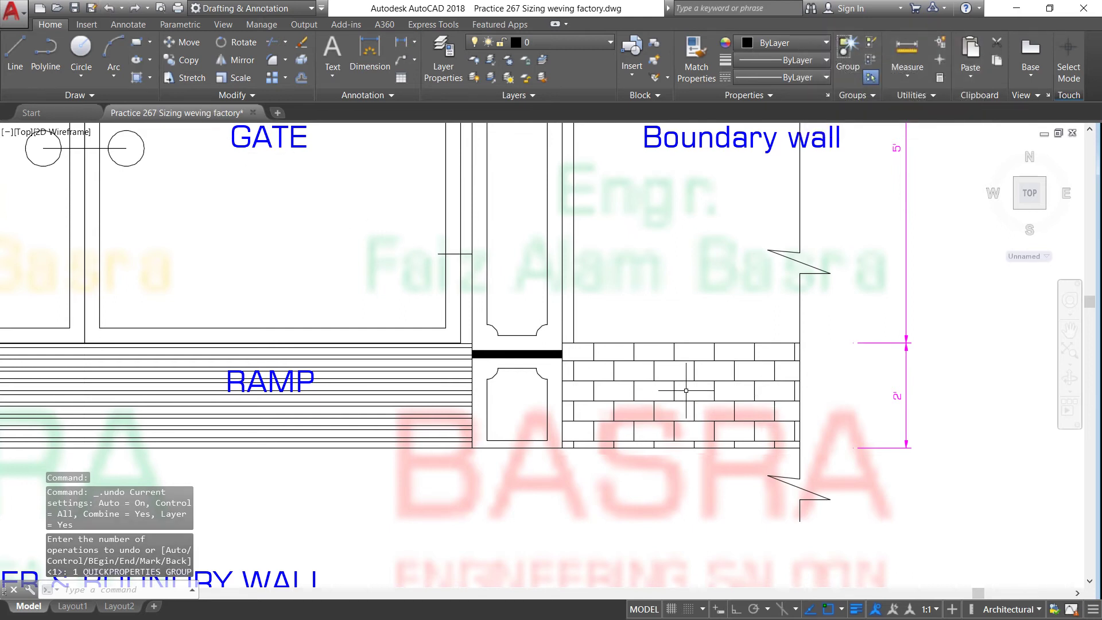
# Step: Set the right plinth's AR-B816 brick hatch colour to Red in the Hatch Editor
pyautogui.scroll(-1, 671, 389)
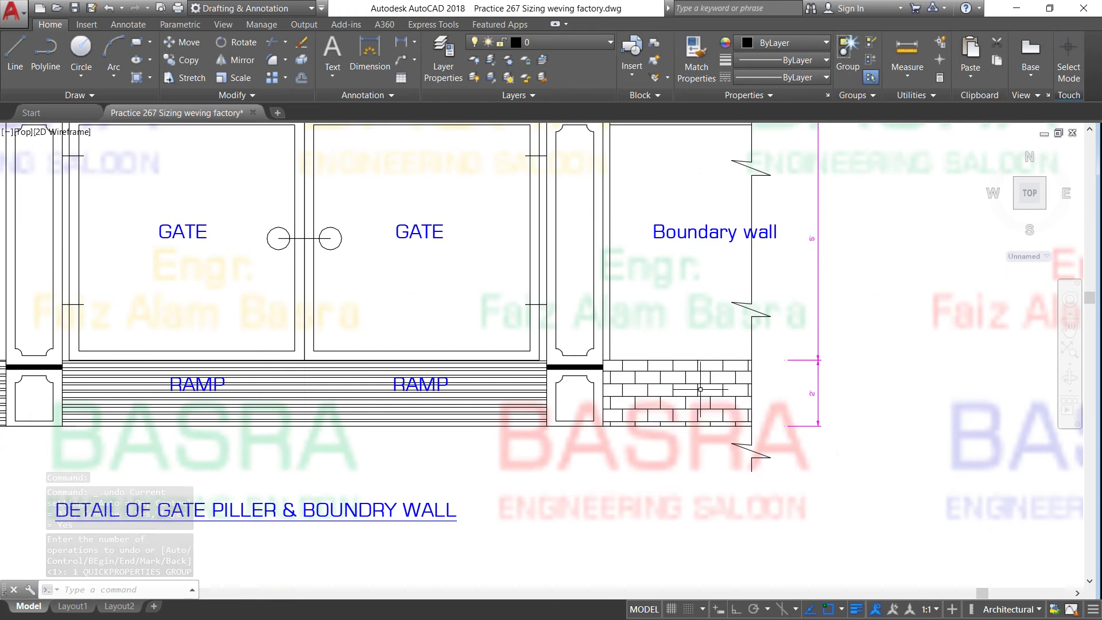
pyautogui.scroll(4, 700, 388)
pyautogui.click(700, 383)
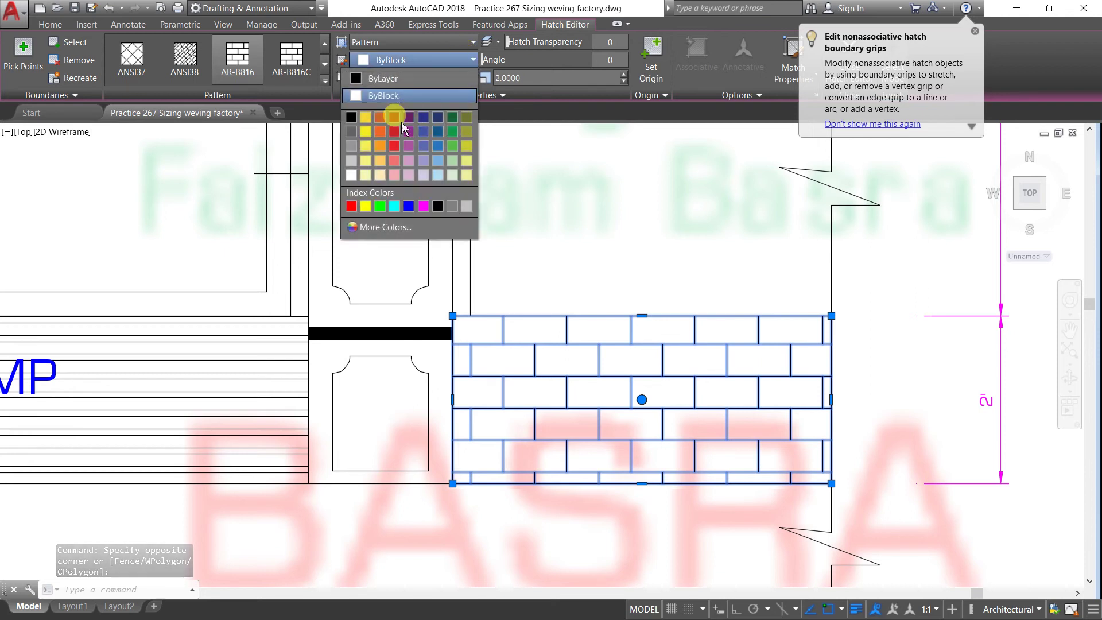
pyautogui.click(351, 205)
pyautogui.click(355, 206)
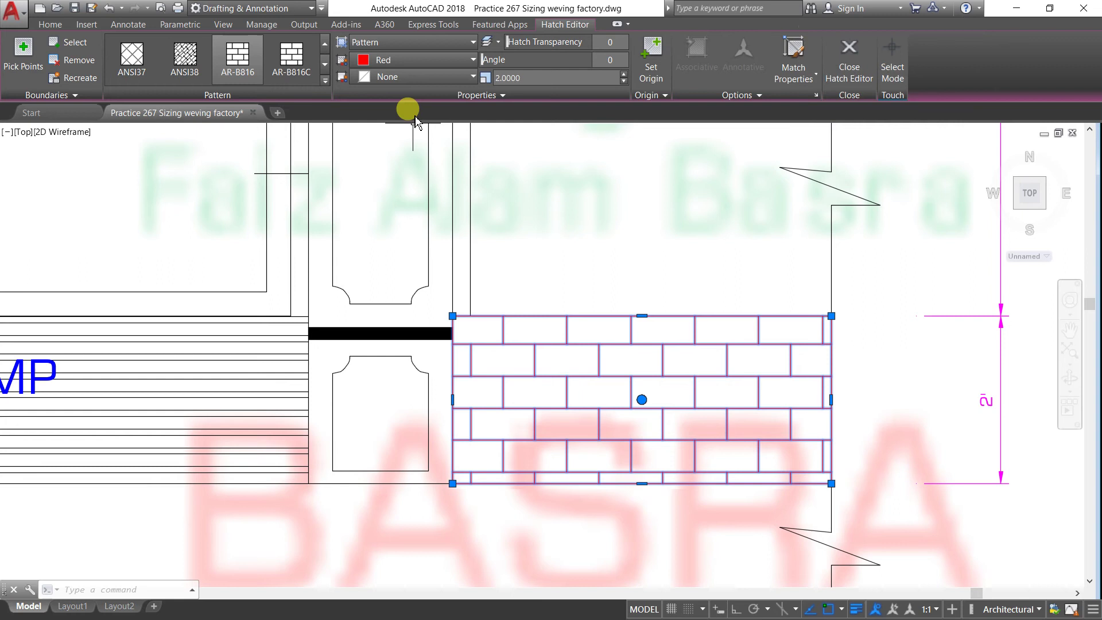
pyautogui.press('Escape')
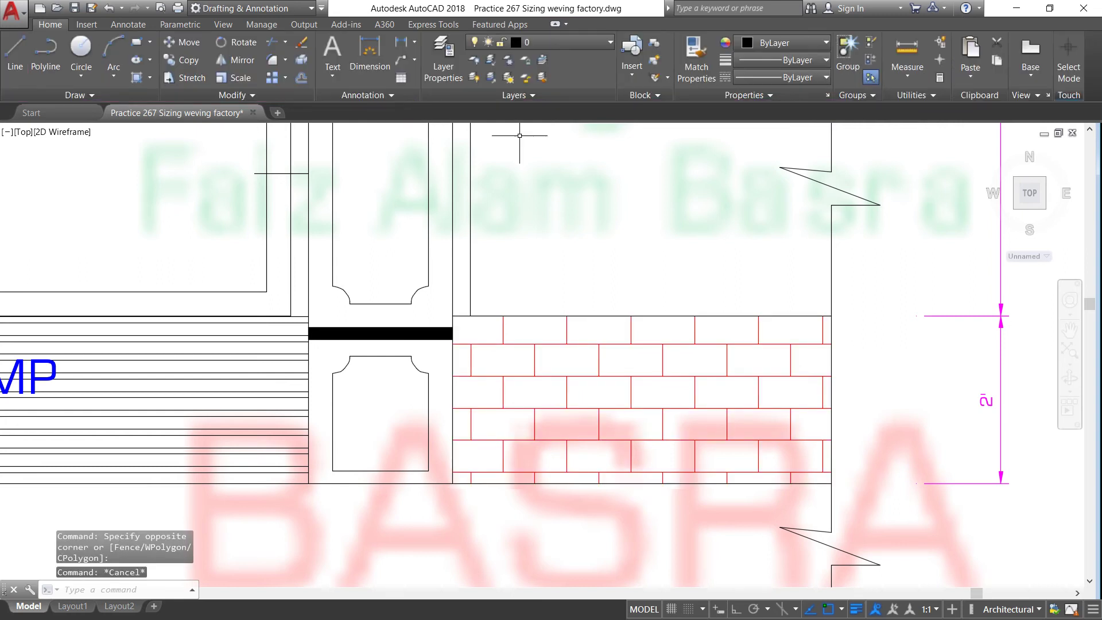
pyautogui.scroll(-2, 550, 149)
pyautogui.scroll(-2, 551, 149)
# Step: Start a hatch with H and fill the right pillar's upper and lower panels with brick
pyautogui.scroll(-3, 528, 188)
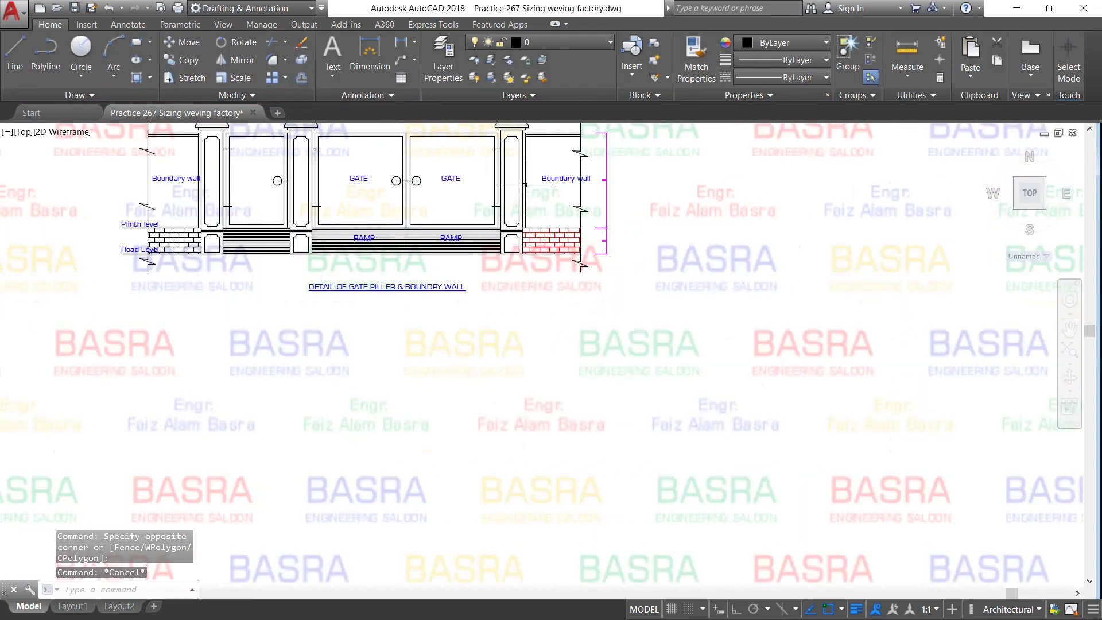
pyautogui.scroll(3, 528, 187)
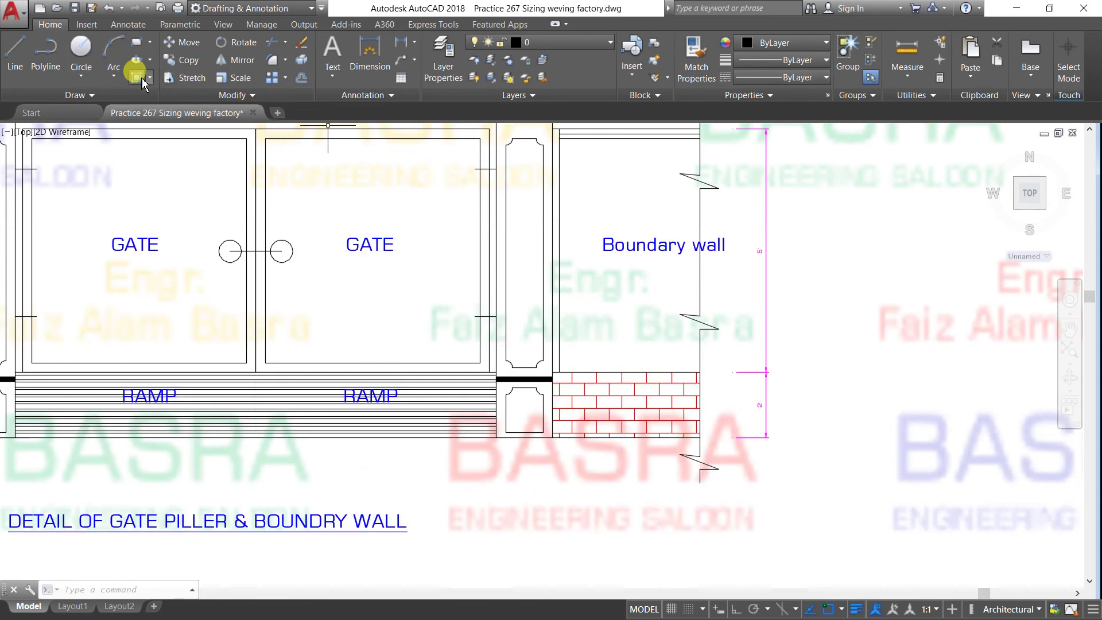
pyautogui.write('h')
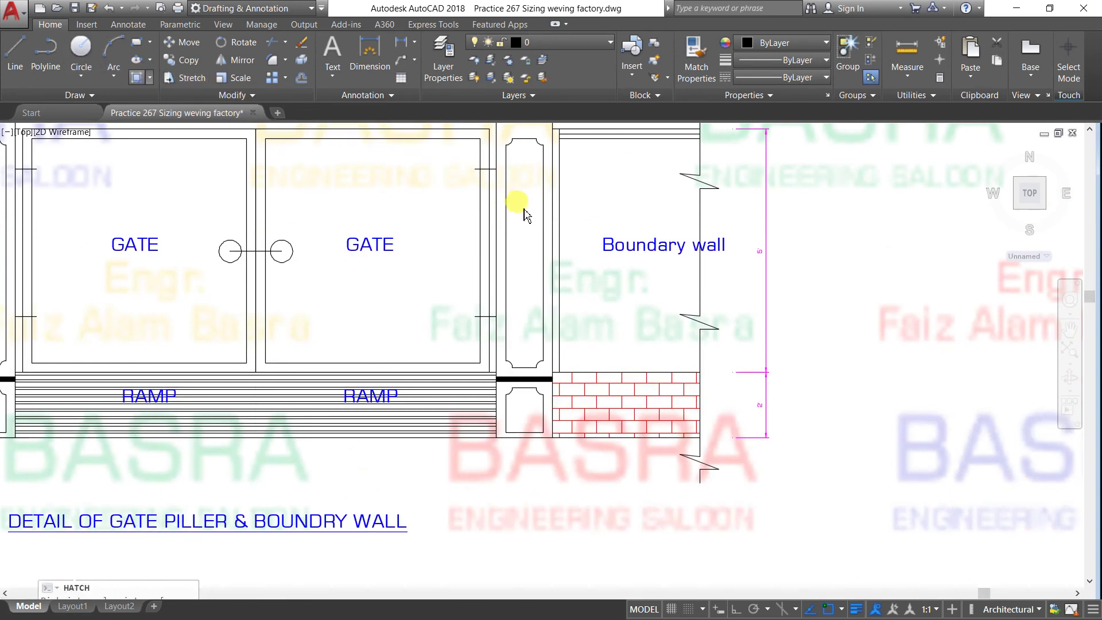
pyautogui.press('Return')
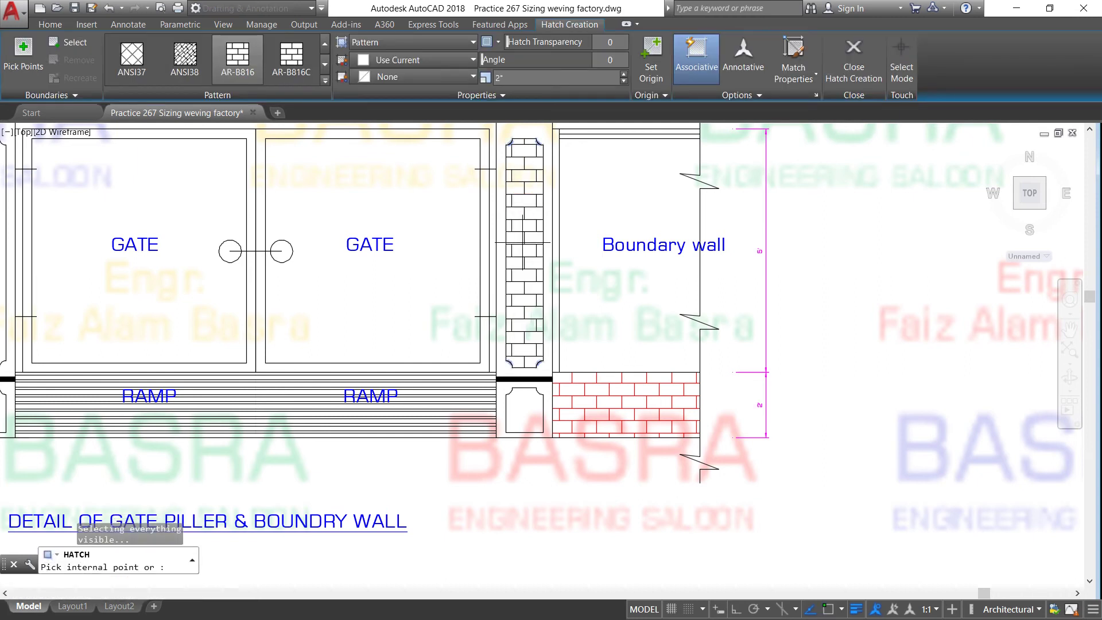
pyautogui.click(522, 218)
pyautogui.click(524, 410)
# Step: Fill the middle and left pillars' upper and lower panels with brick and finish hatching
pyautogui.scroll(-2, 526, 353)
pyautogui.scroll(-2, 436, 333)
pyautogui.scroll(2, 343, 311)
pyautogui.click(342, 309)
pyautogui.click(343, 382)
pyautogui.click(211, 278)
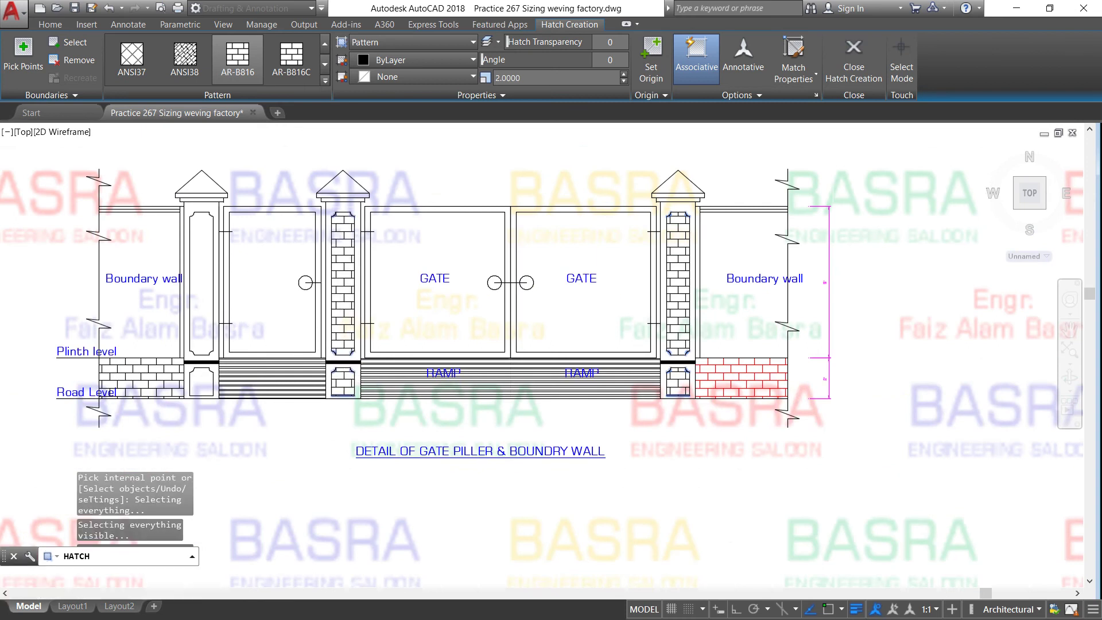
pyautogui.click(205, 382)
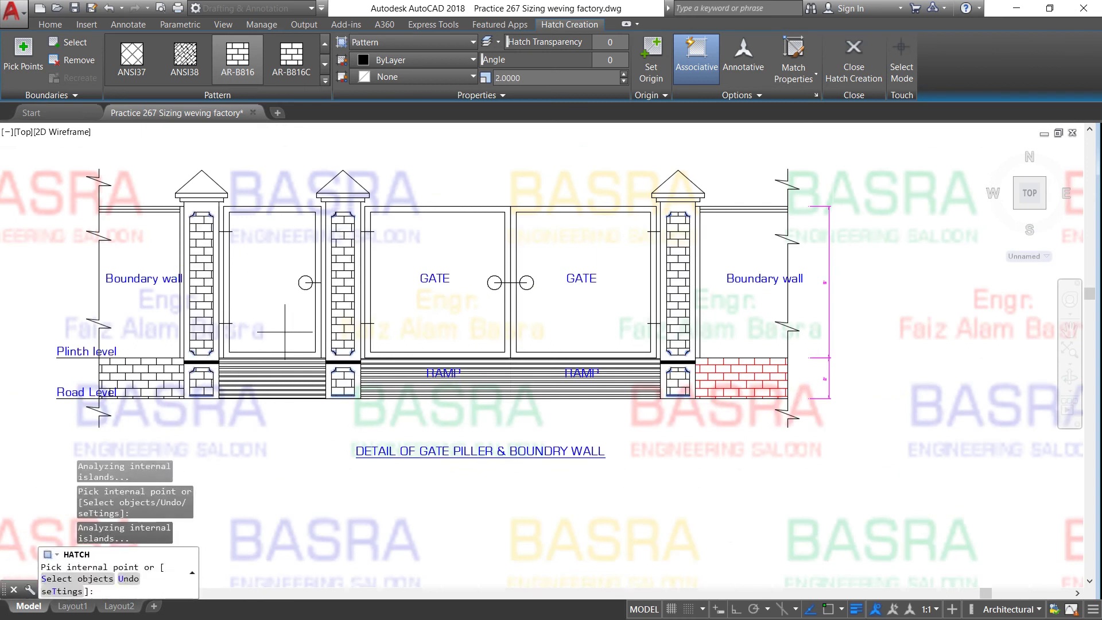
pyautogui.rightClick(287, 297)
pyautogui.click(302, 304)
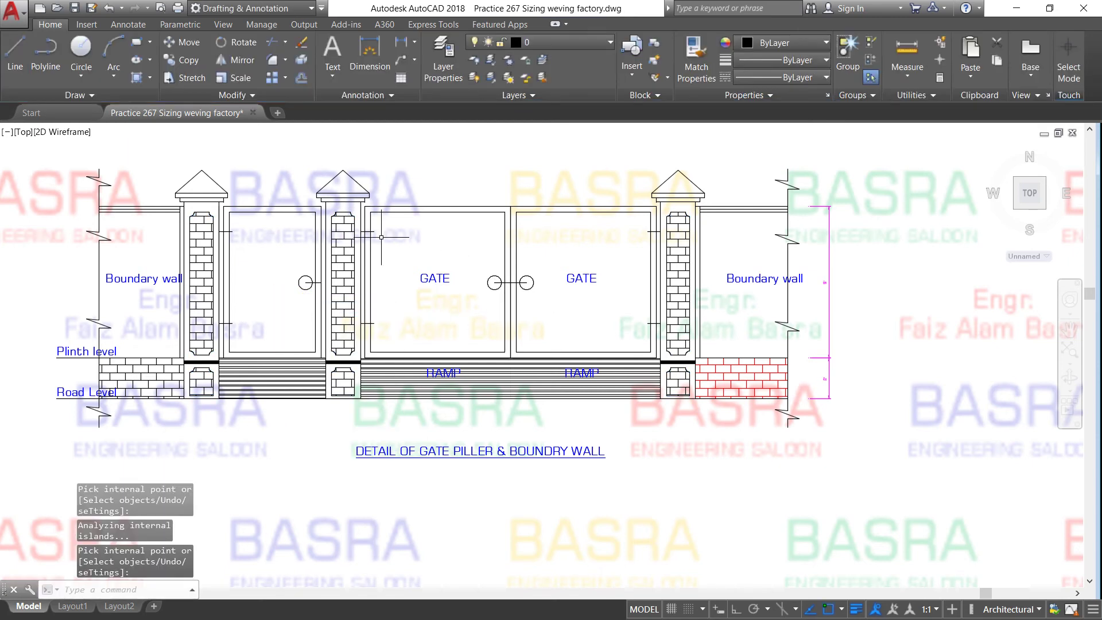
# Step: Change the pillar brick hatches to the SOLID pattern coloured Red
pyautogui.click(339, 226)
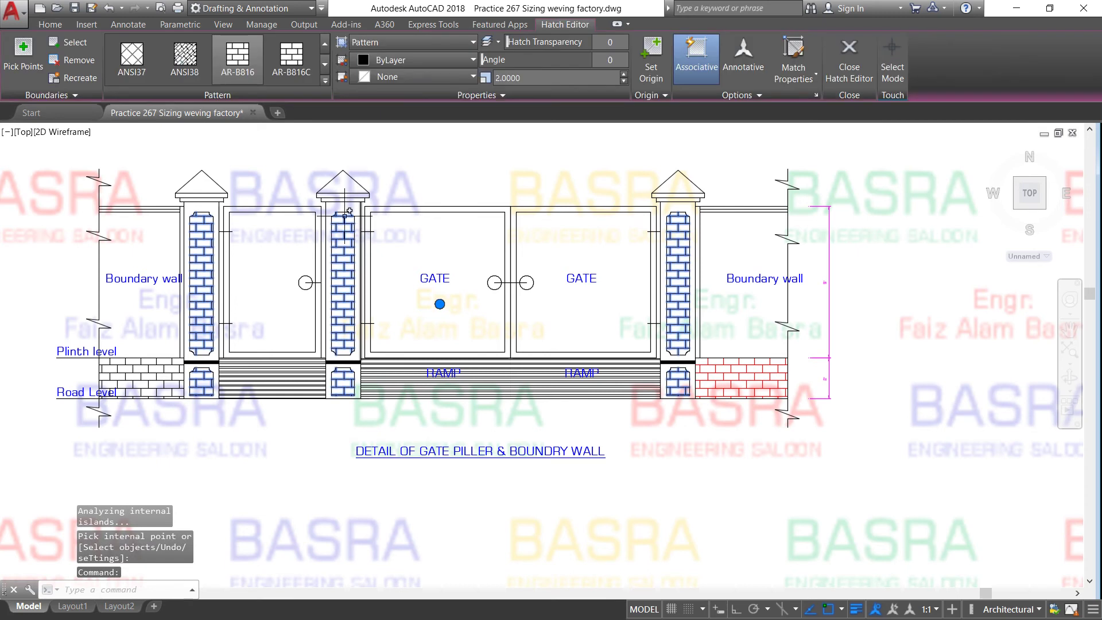
pyautogui.click(299, 63)
pyautogui.click(324, 43)
pyautogui.click(131, 58)
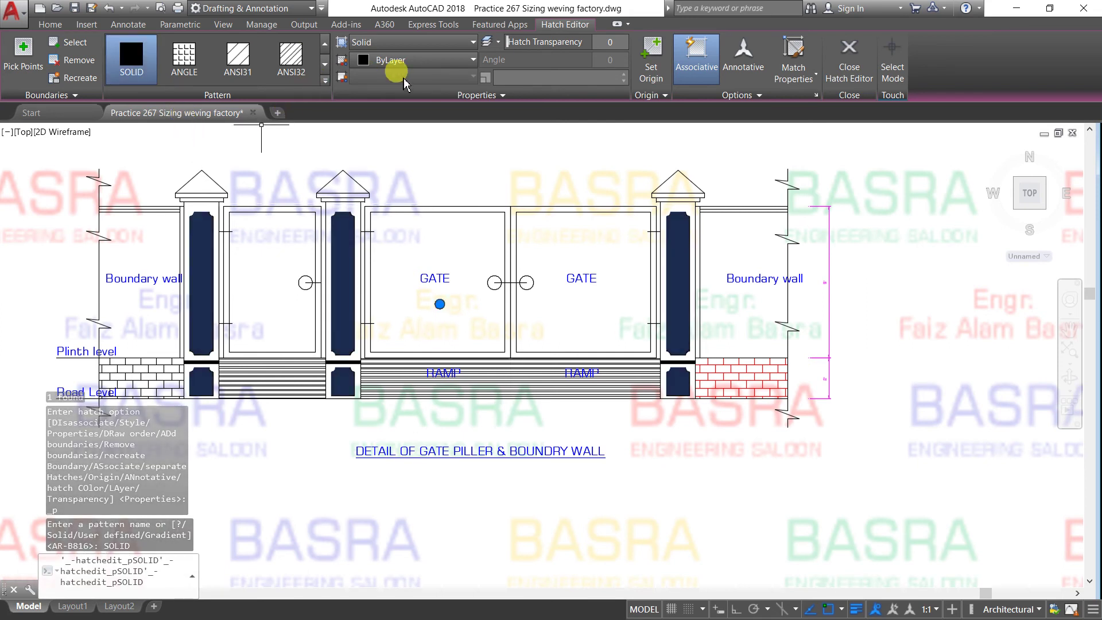
pyautogui.click(474, 60)
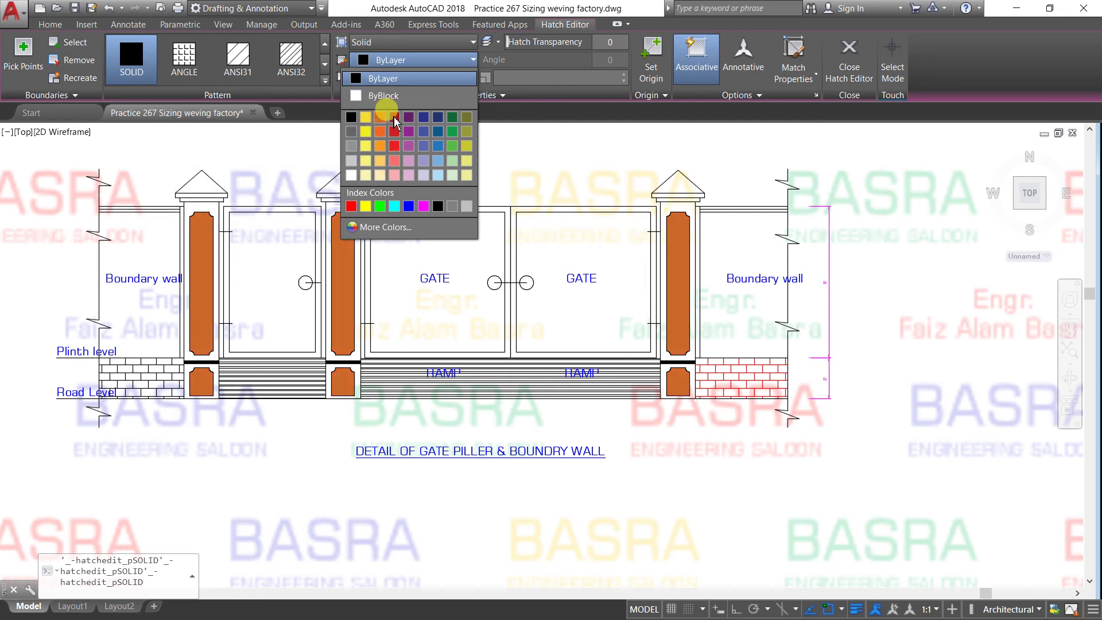
pyautogui.click(351, 205)
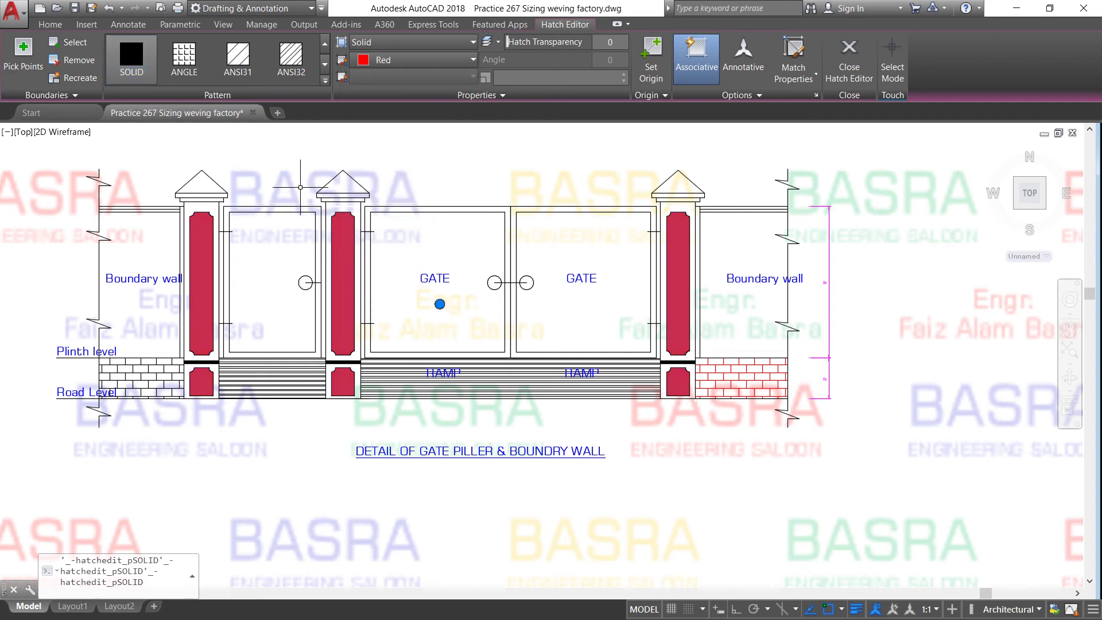
pyautogui.press('Escape')
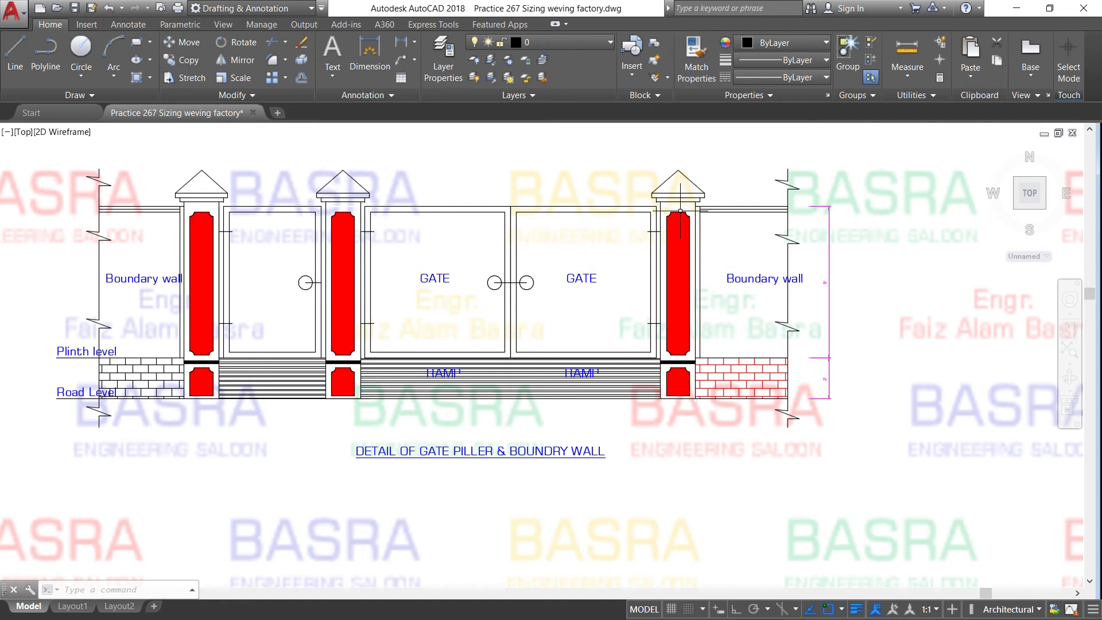
pyautogui.scroll(2, 674, 204)
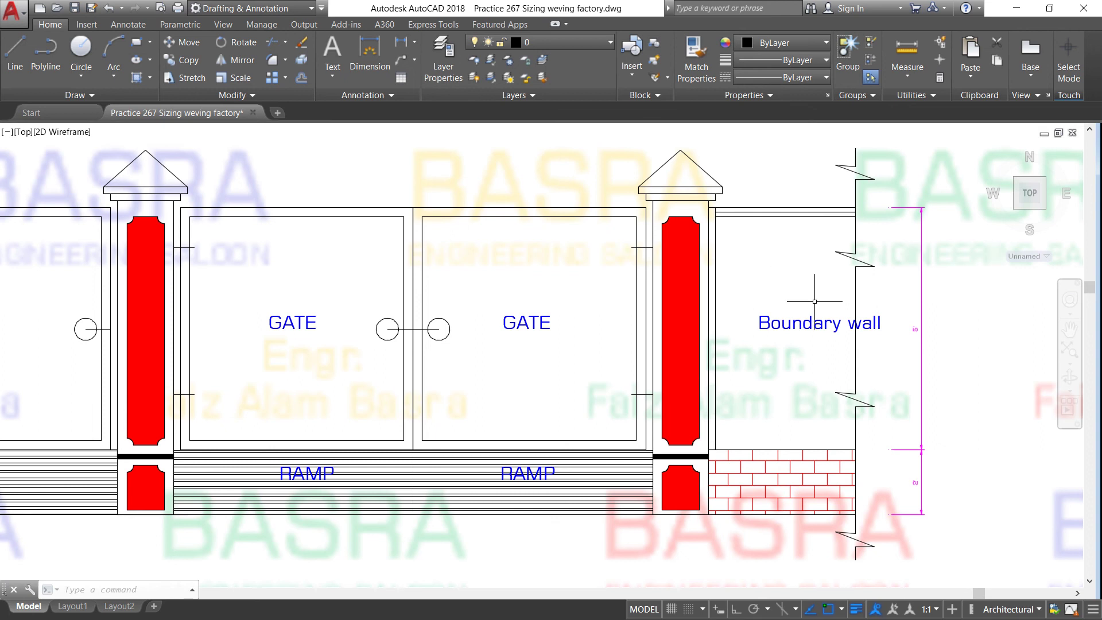
pyautogui.scroll(2, 920, 520)
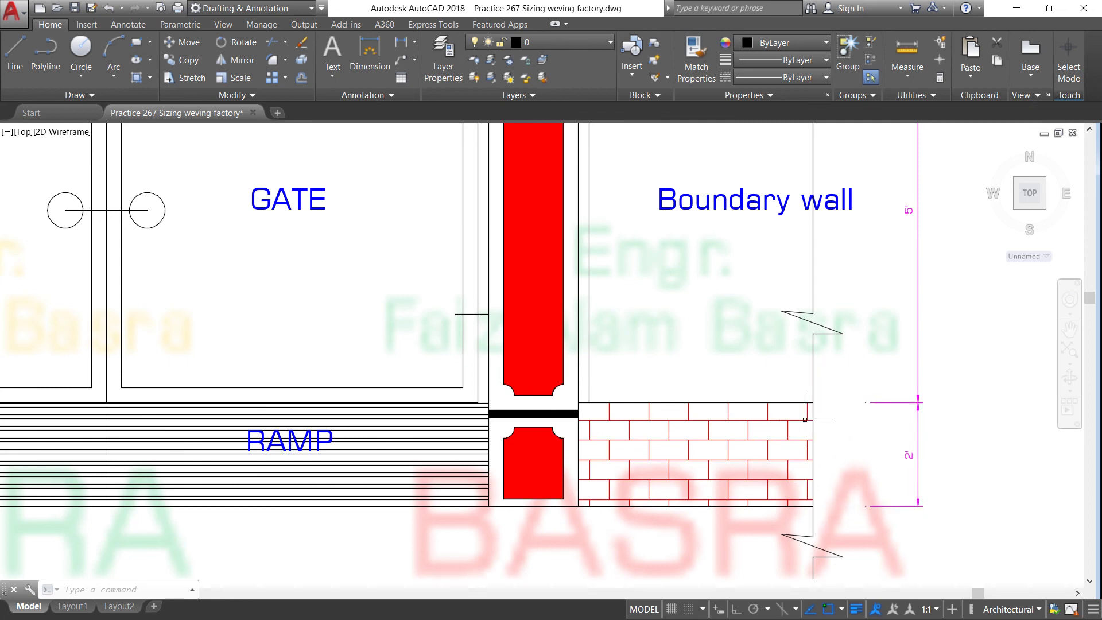
pyautogui.scroll(-4, 809, 416)
pyautogui.scroll(4, 849, 335)
pyautogui.scroll(2, 849, 336)
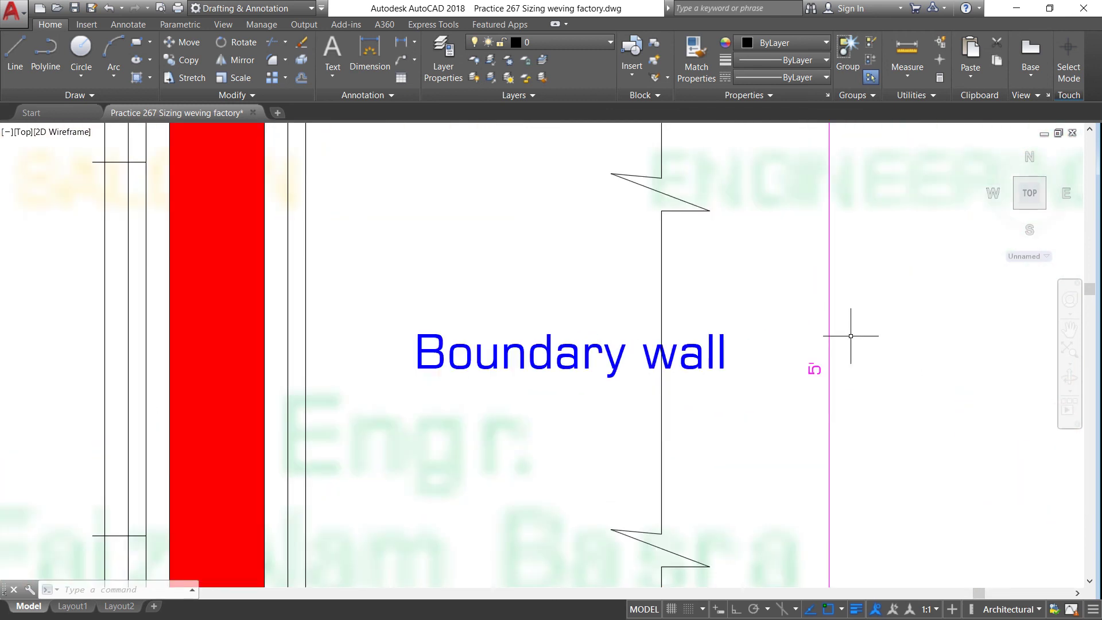
pyautogui.scroll(-3, 818, 346)
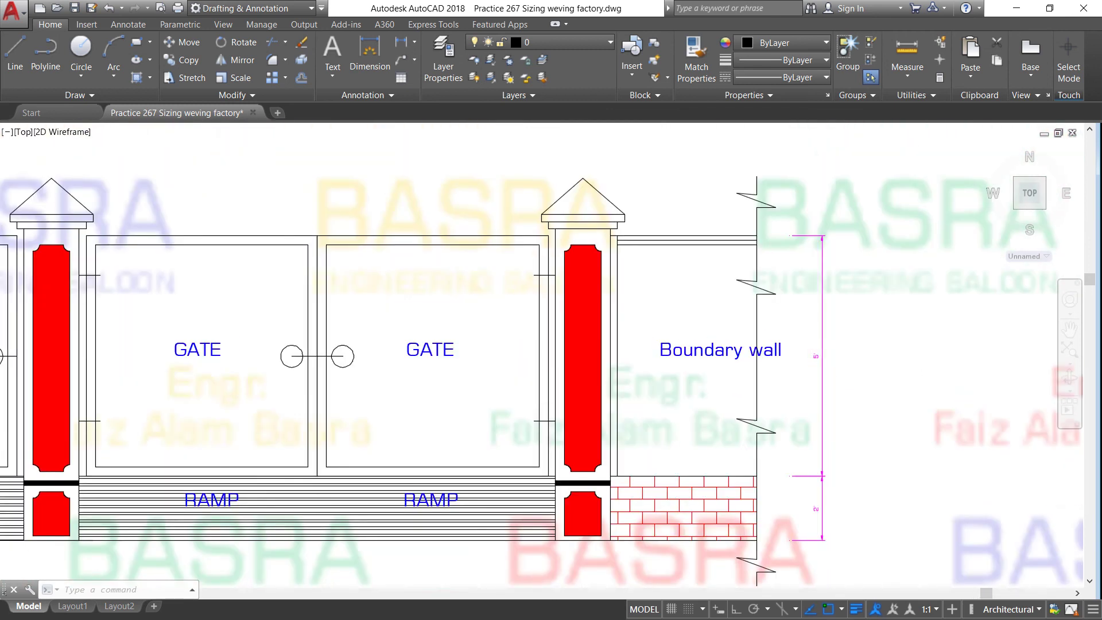
pyautogui.scroll(-5, 813, 343)
pyautogui.scroll(-2, 593, 334)
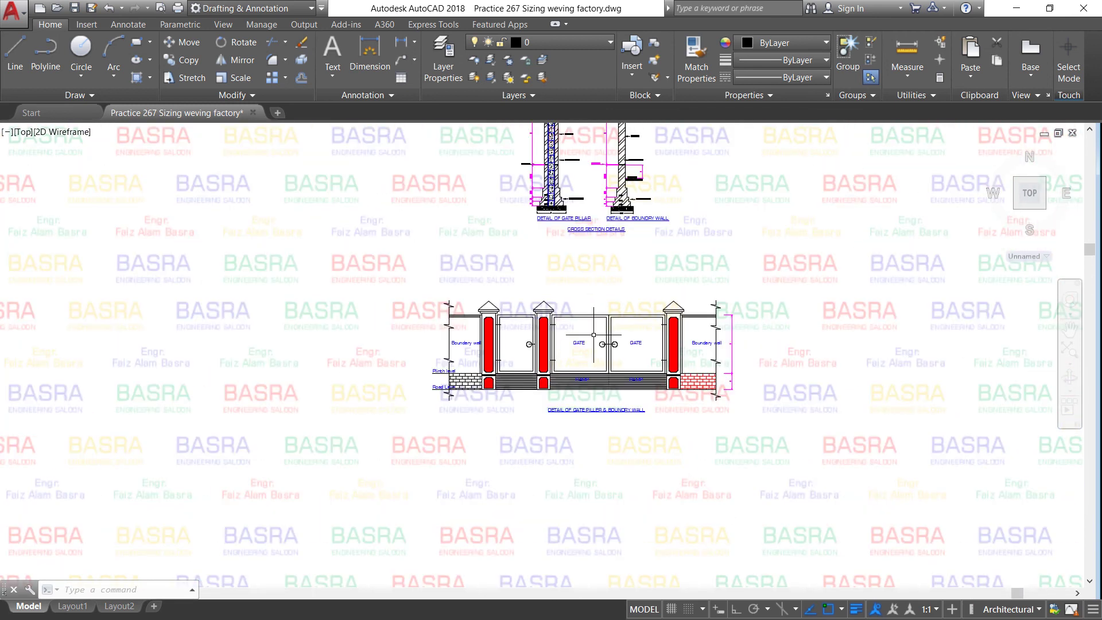
pyautogui.scroll(2, 700, 336)
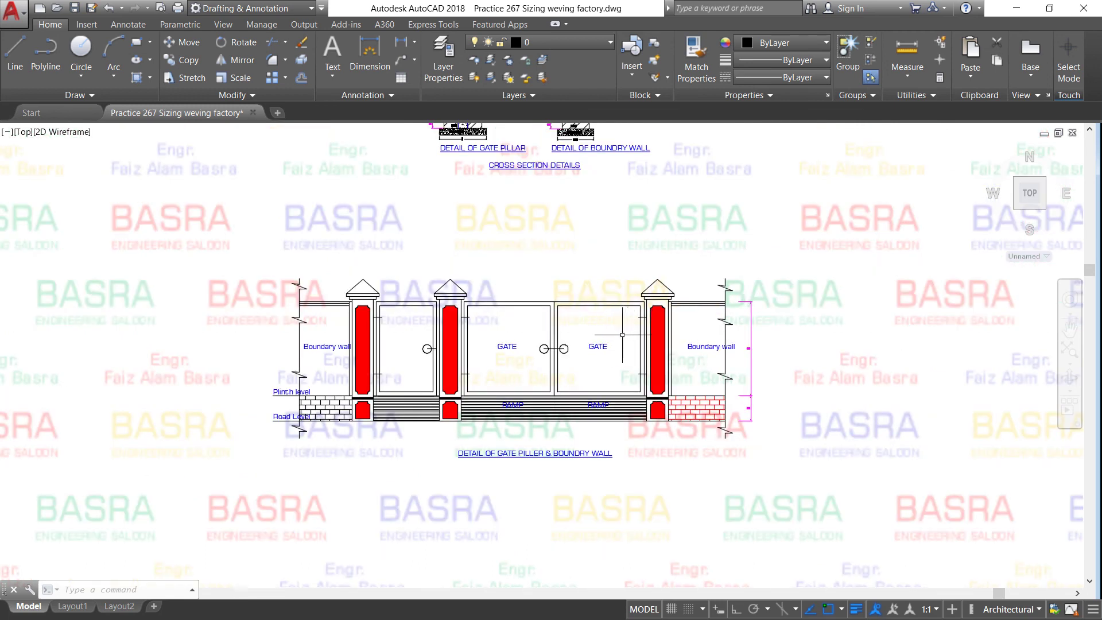
pyautogui.scroll(-2, 545, 346)
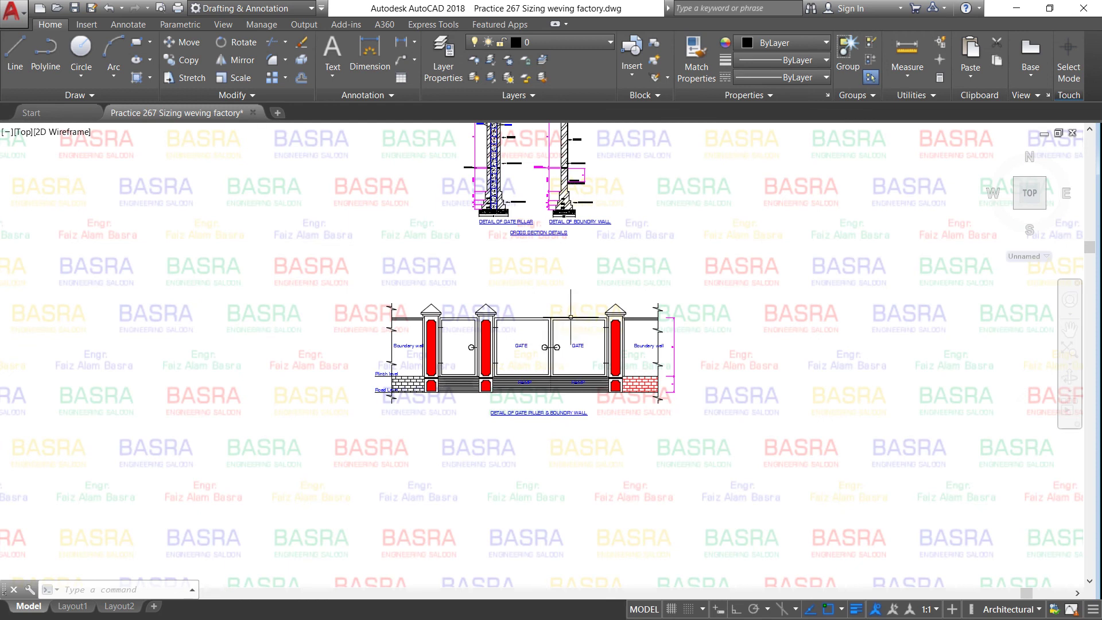
pyautogui.scroll(-2, 531, 295)
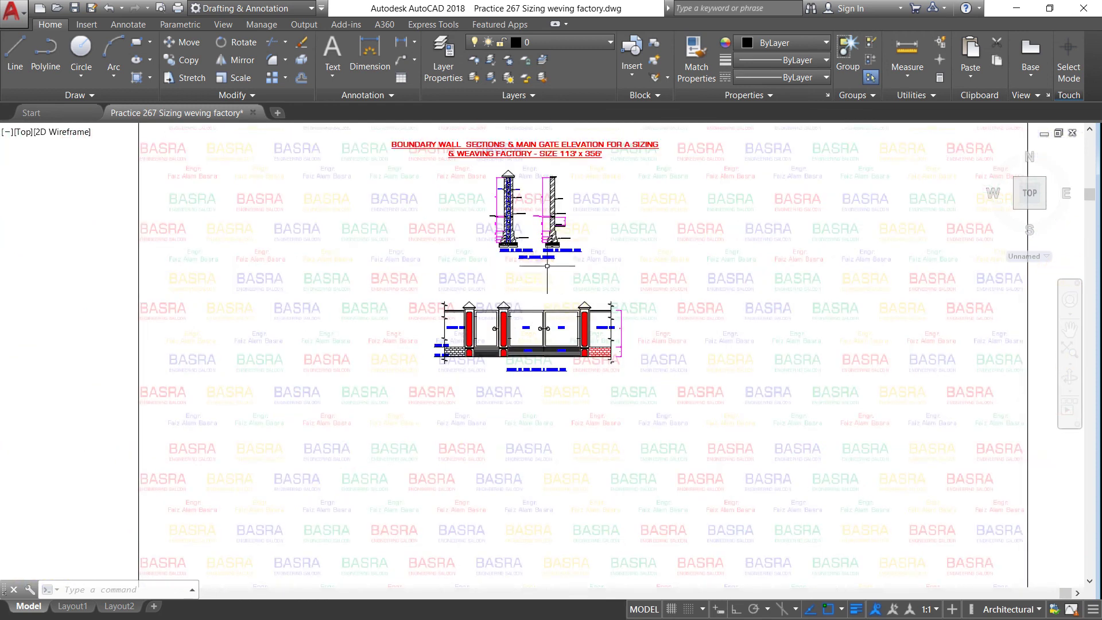
pyautogui.scroll(3, 534, 202)
pyautogui.scroll(1, 522, 202)
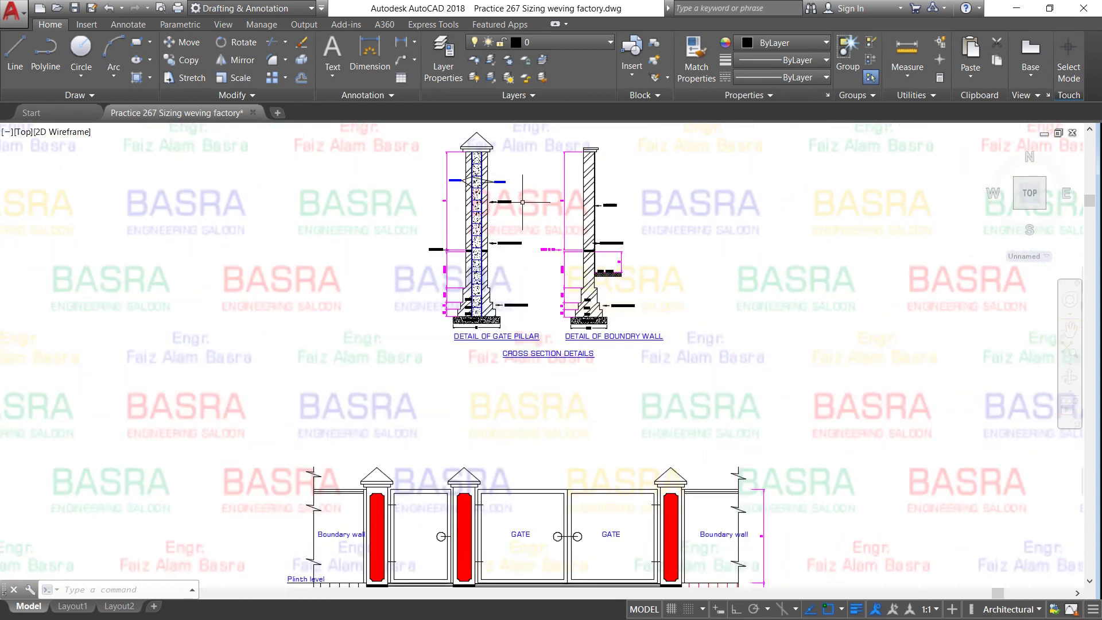
pyautogui.scroll(2, 507, 201)
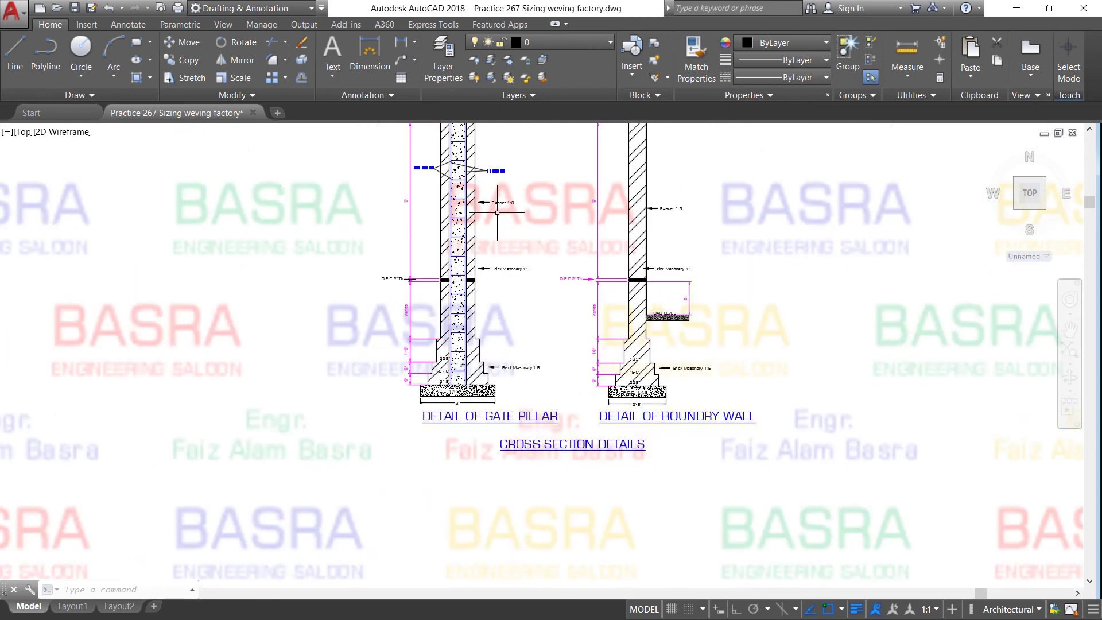
pyautogui.scroll(-2, 497, 212)
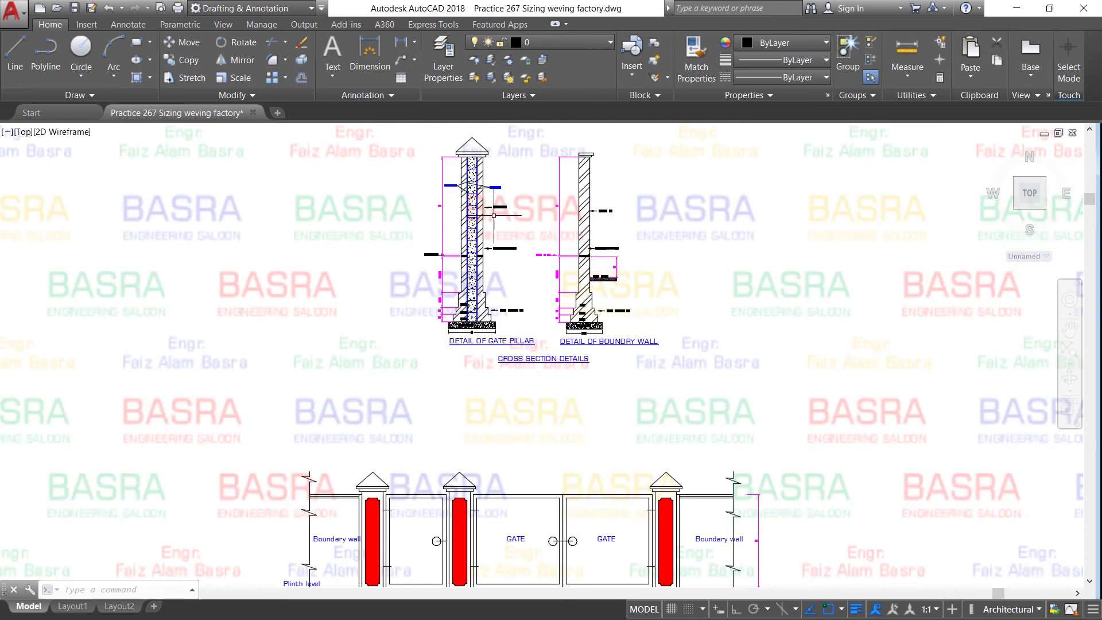
pyautogui.scroll(-2, 493, 223)
pyautogui.scroll(-2, 493, 223)
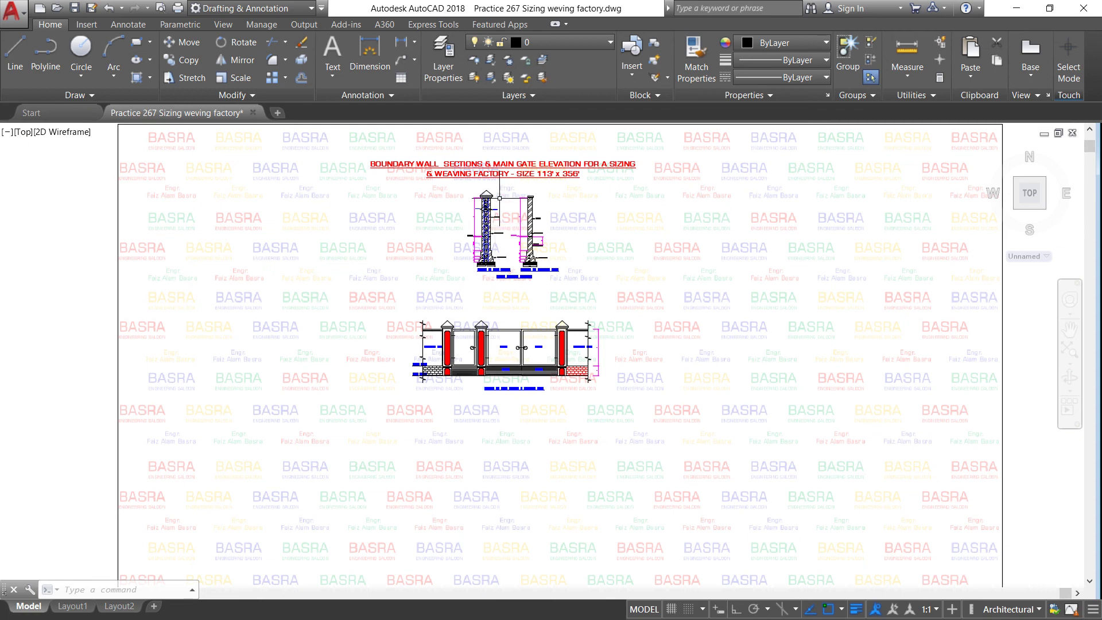
pyautogui.scroll(2, 488, 195)
pyautogui.scroll(2, 486, 162)
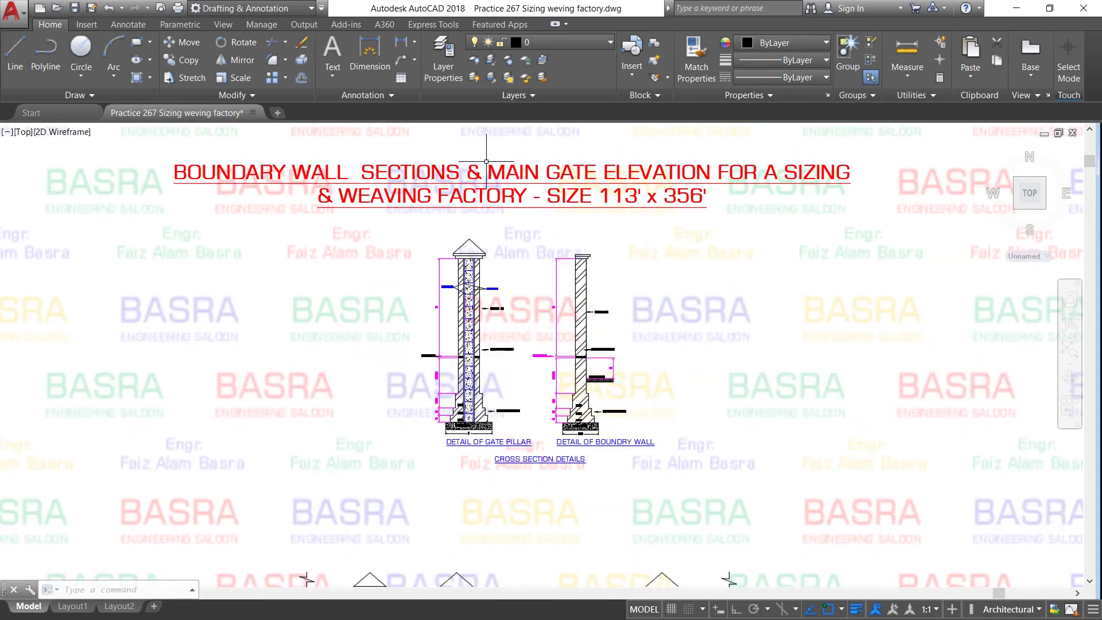